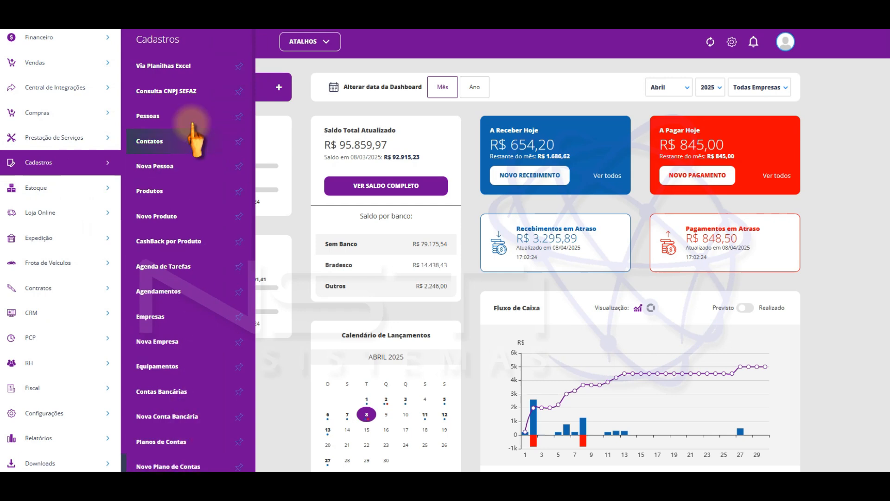
Open the Pessoas register and run its advanced search without changing any filters
scroll(172, 420, "down", 8)
scroll(177, 415, "up", 8)
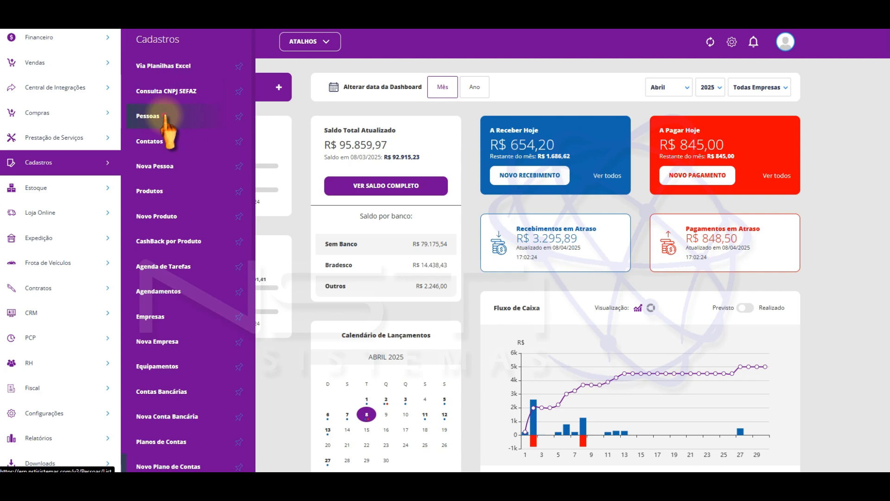
left_click(182, 131)
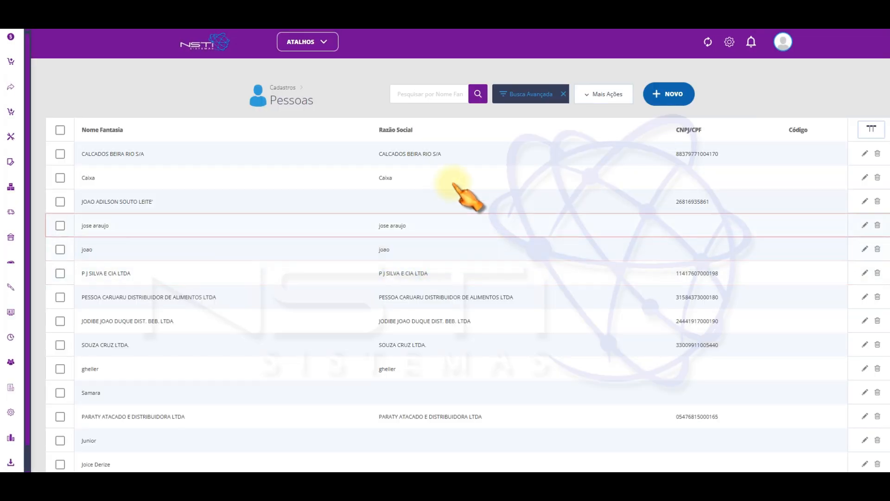
left_click(499, 93)
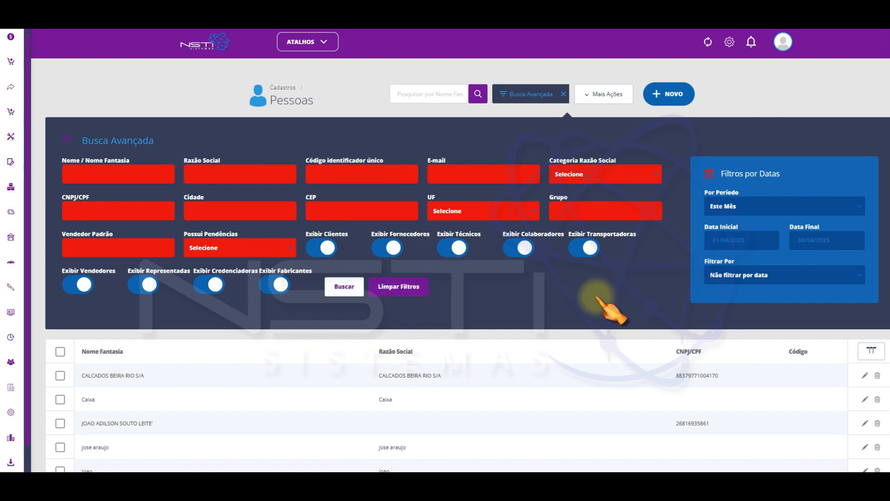
left_click(352, 286)
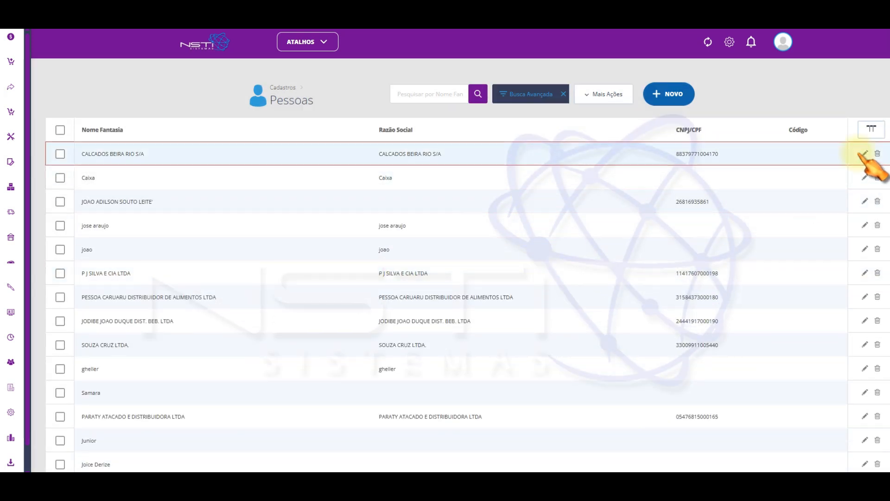
Examine which columns can be shown in the Pessoas list, and leave the selection as it is
left_click(872, 129)
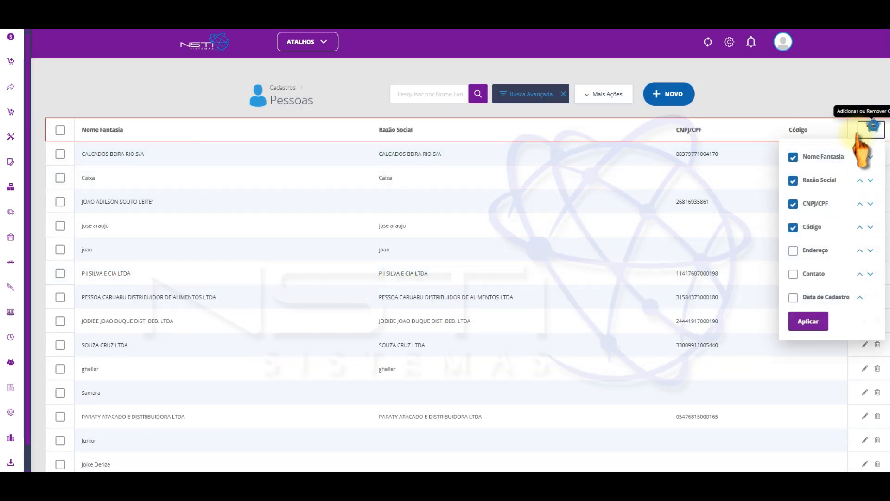
scroll(845, 271, "down", 2)
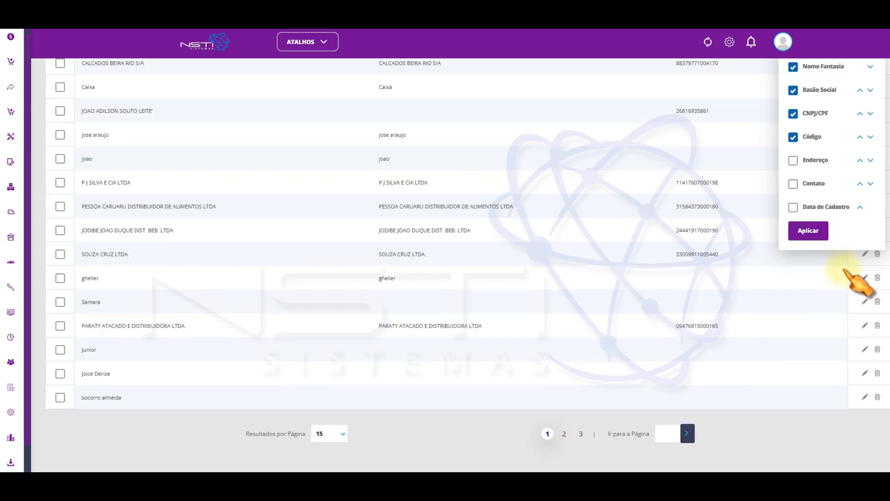
scroll(845, 271, "up", 2)
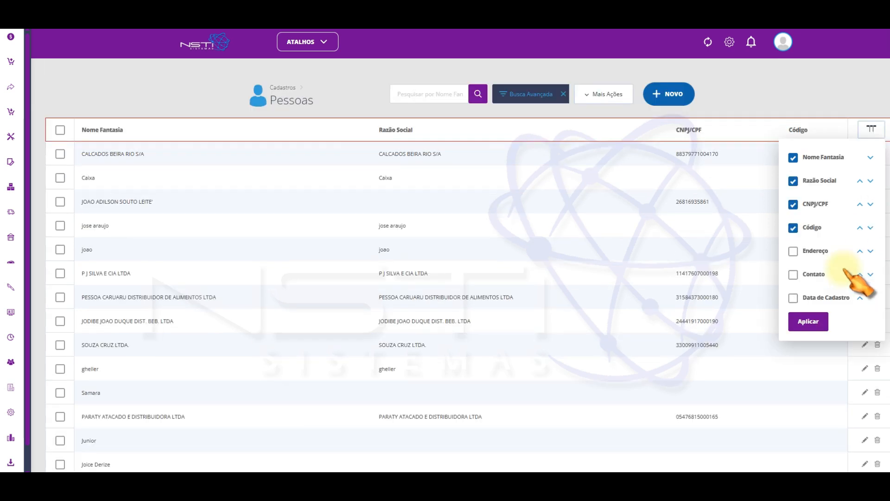
left_click(342, 87)
Open the CALCADOS BEIRA RIO S/A record and review its Negociações Efetuadas, from Vendas down to Histórico Cashback
left_click(123, 152)
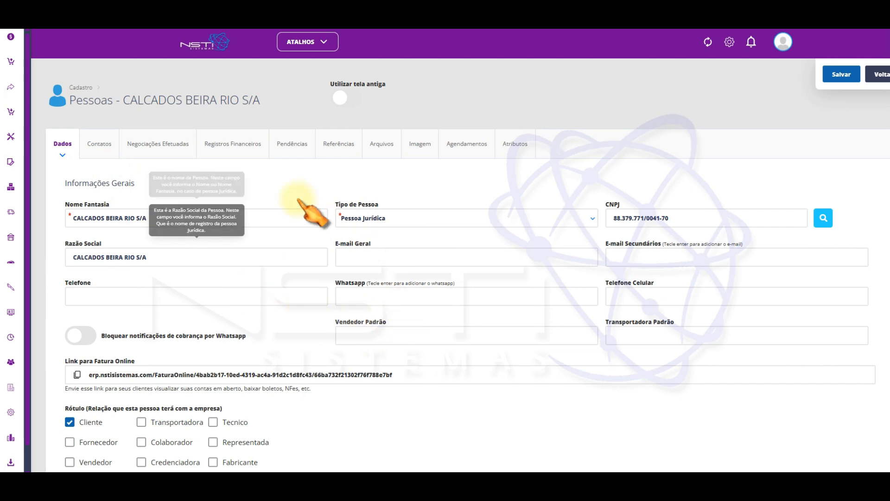
left_click(155, 142)
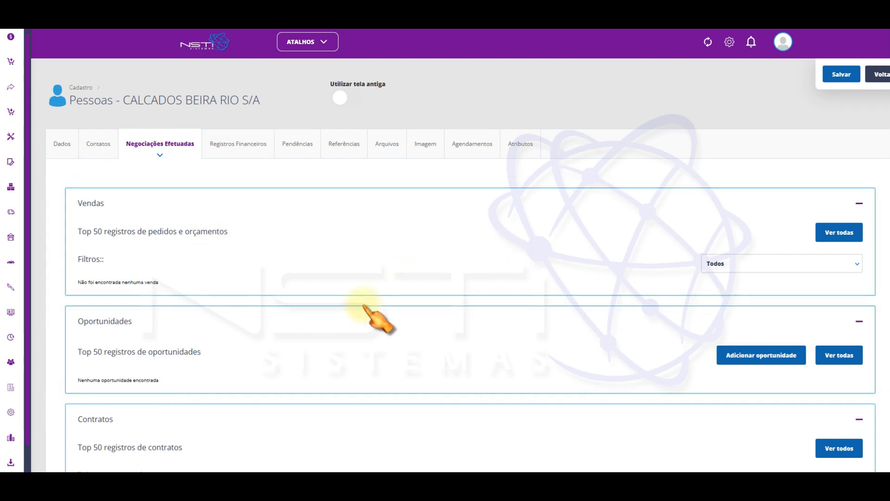
scroll(308, 334, "down", 2)
scroll(318, 302, "up", 2)
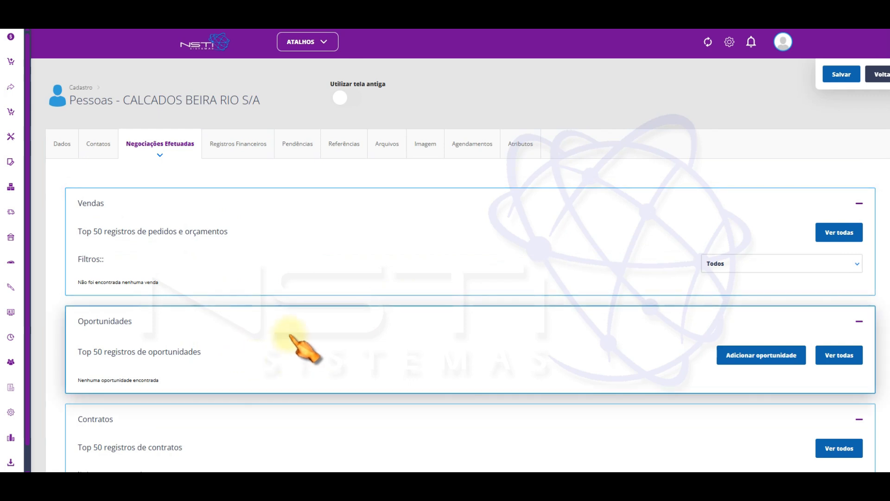
scroll(291, 339, "down", 3)
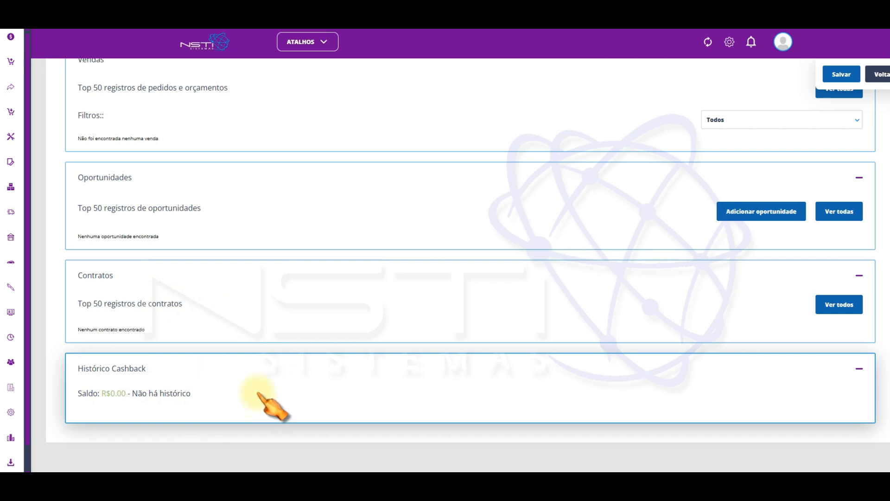
scroll(260, 394, "up", 3)
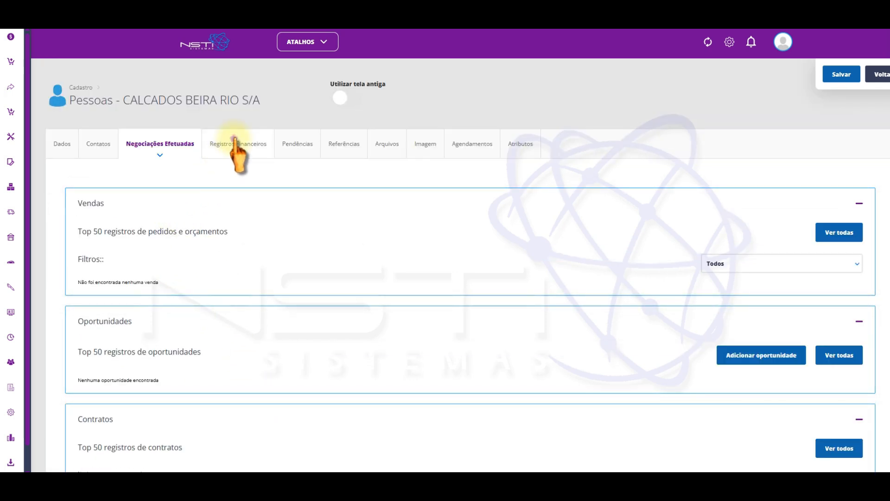
Review the record's Registros Financeiros, Pendências, Referências, Arquivos, Imagem and Agendamentos
left_click(237, 153)
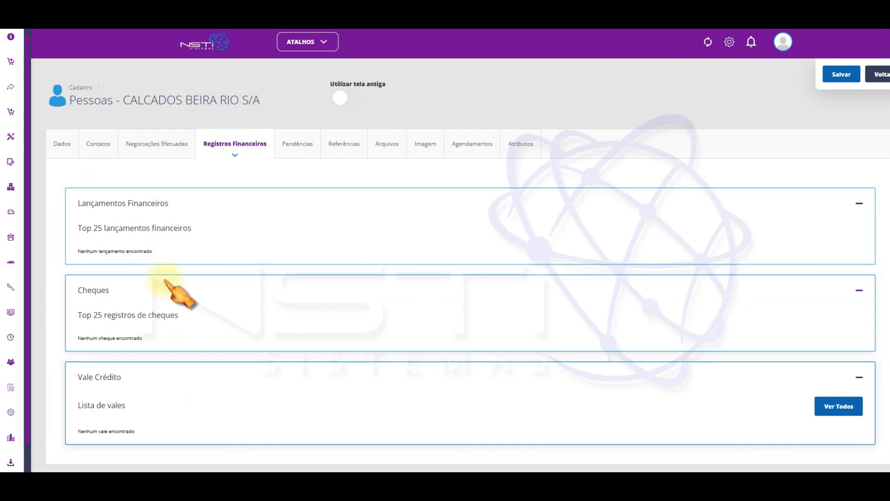
left_click(292, 141)
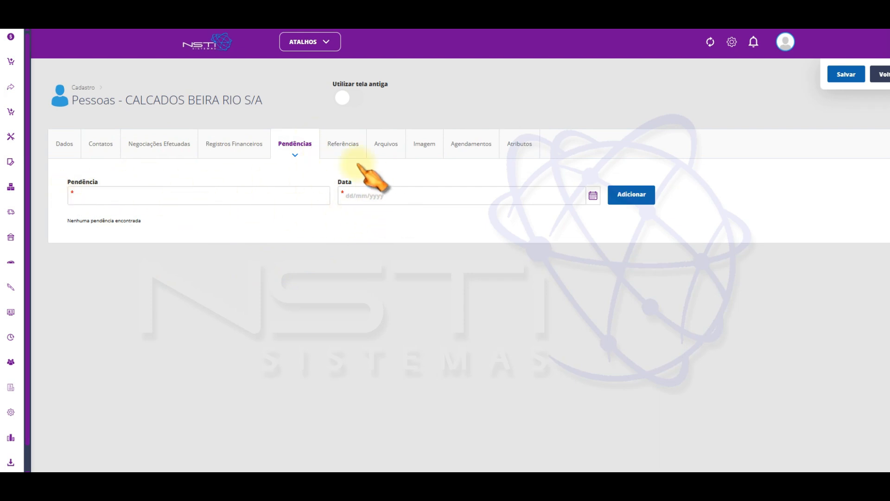
left_click(336, 144)
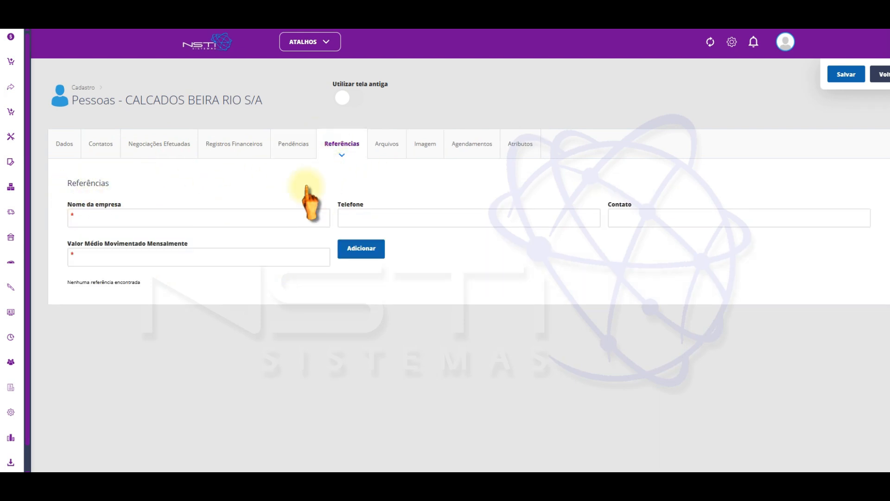
left_click(387, 144)
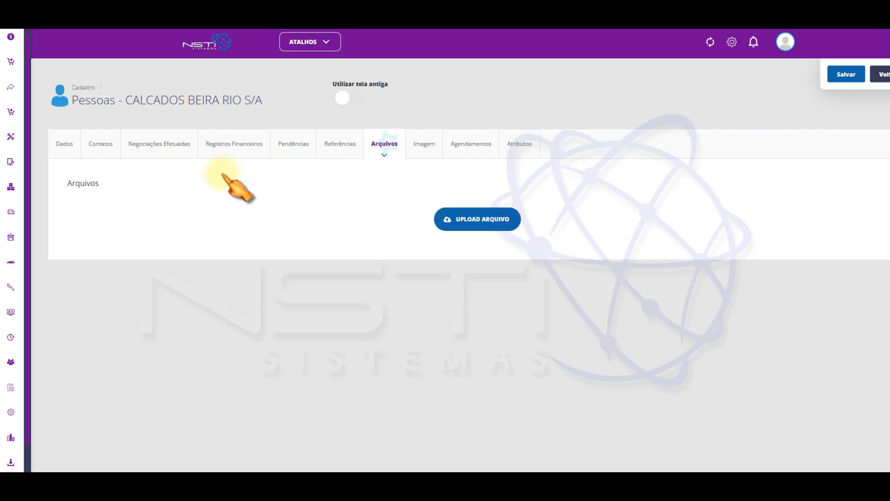
left_click(422, 146)
left_click(472, 145)
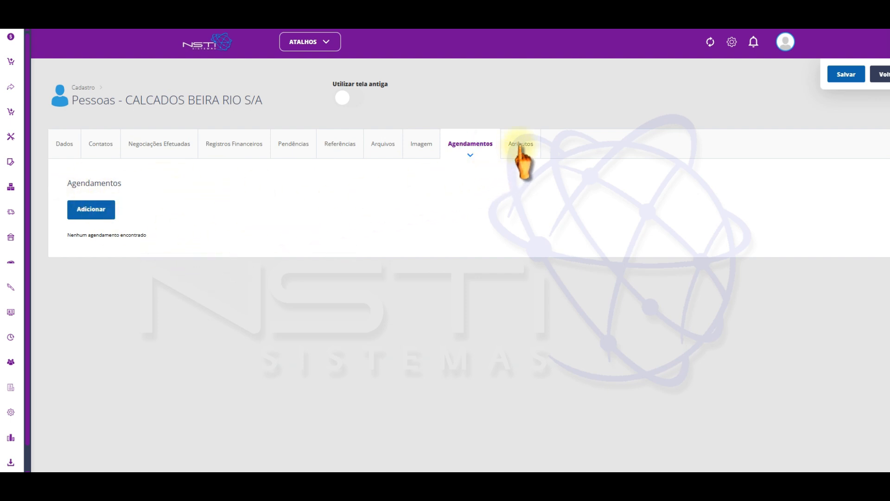
Go back through the record's Negociações Efetuadas and Contatos to its Dados page
left_click(145, 146)
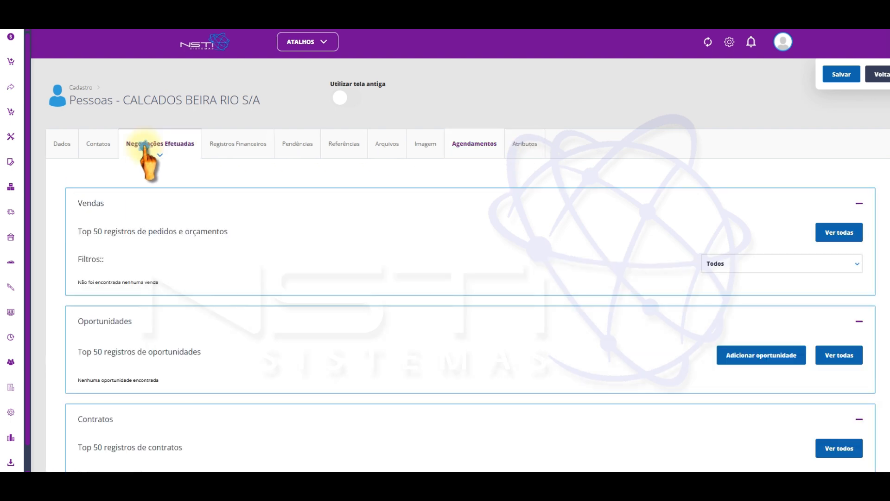
left_click(105, 145)
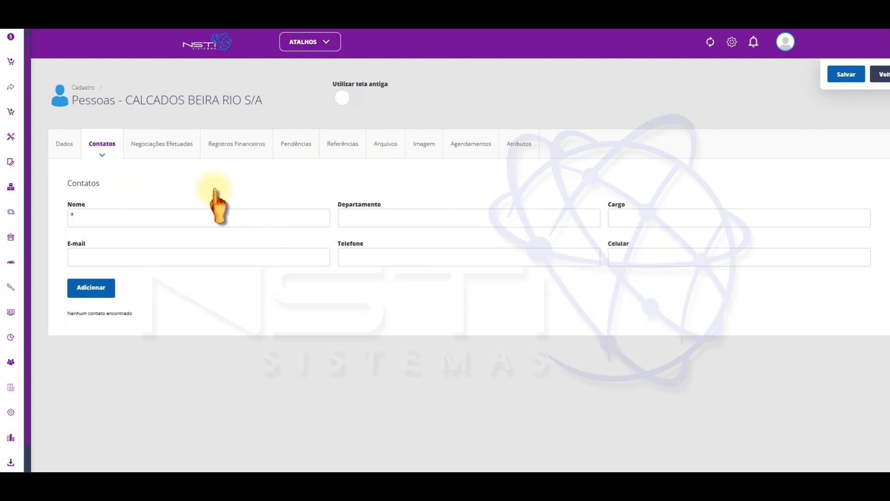
left_click(62, 144)
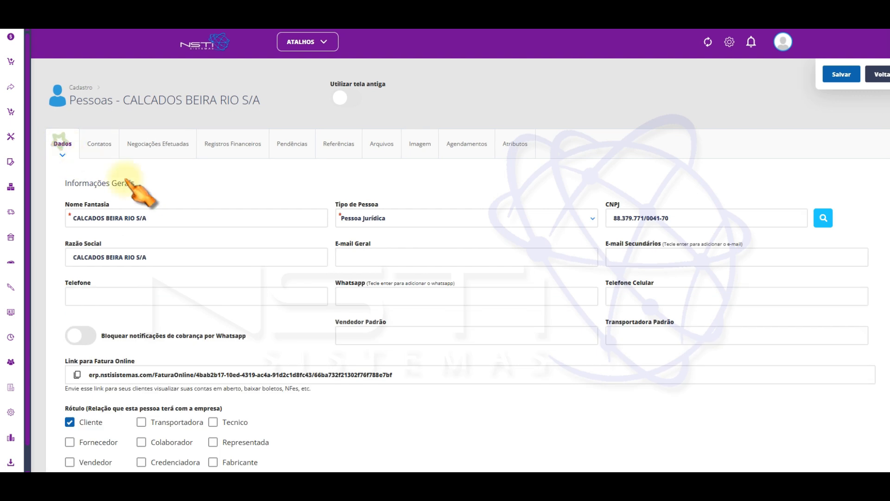
Expand the Mais Dados and Informações Adicionais sections of the record's general data and review their fields
scroll(288, 148, "down", 4)
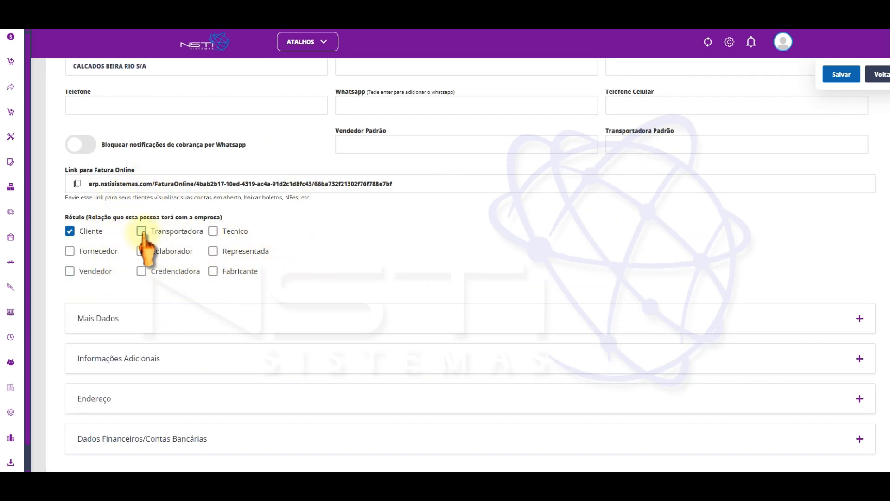
left_click(96, 320)
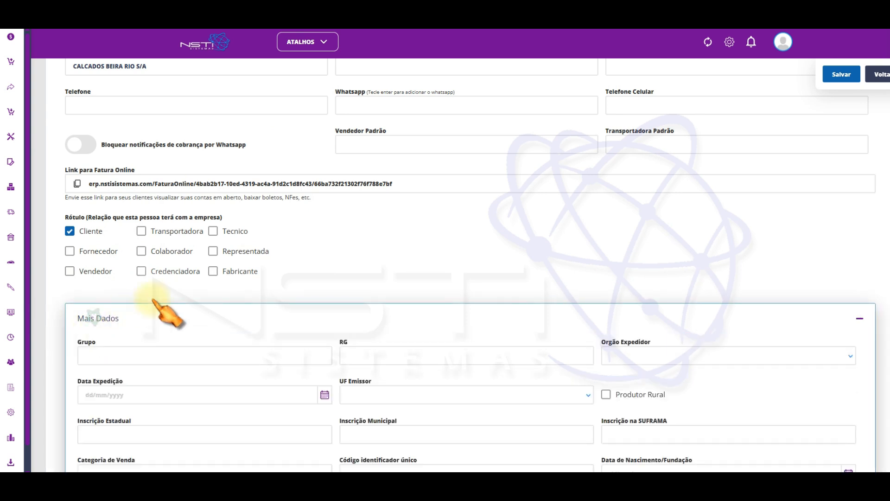
scroll(185, 301, "down", 4)
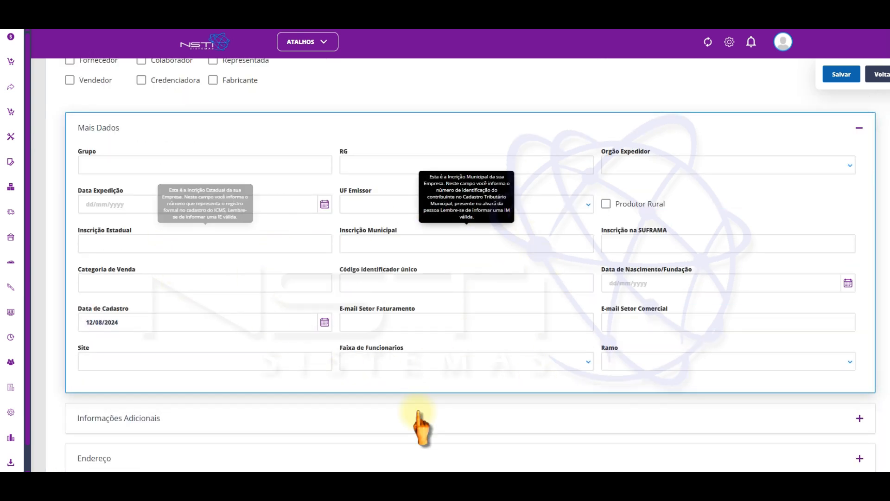
scroll(325, 404, "down", 2)
left_click(166, 329)
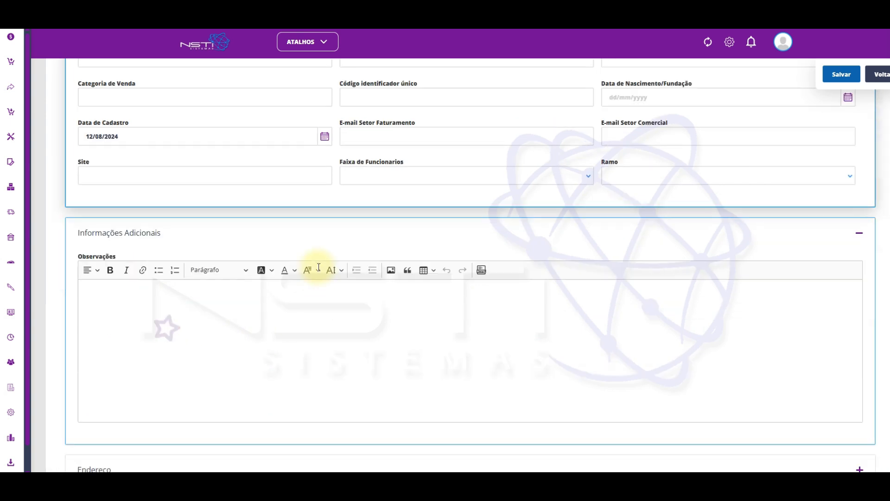
Expand the Endereço and Dados Financeiros/Contas Bancárias sections of the record and review their fields
scroll(318, 264, "down", 2)
left_click(127, 369)
scroll(292, 281, "down", 6)
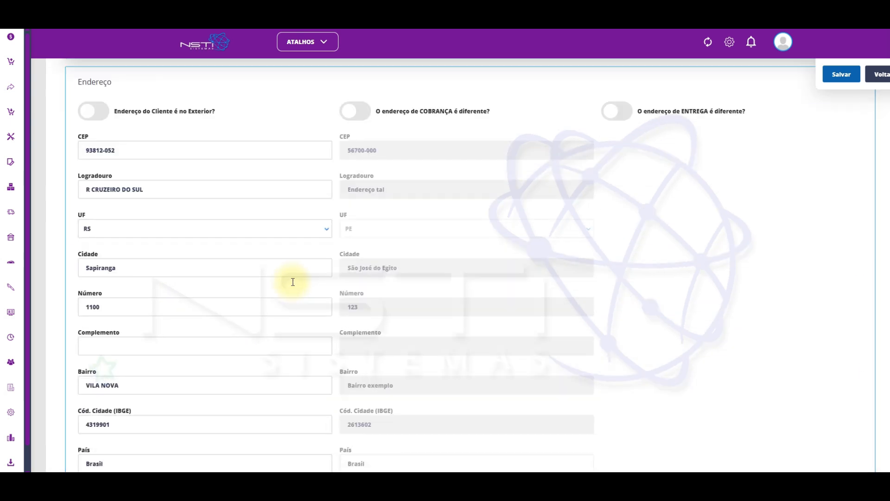
scroll(298, 298, "down", 4)
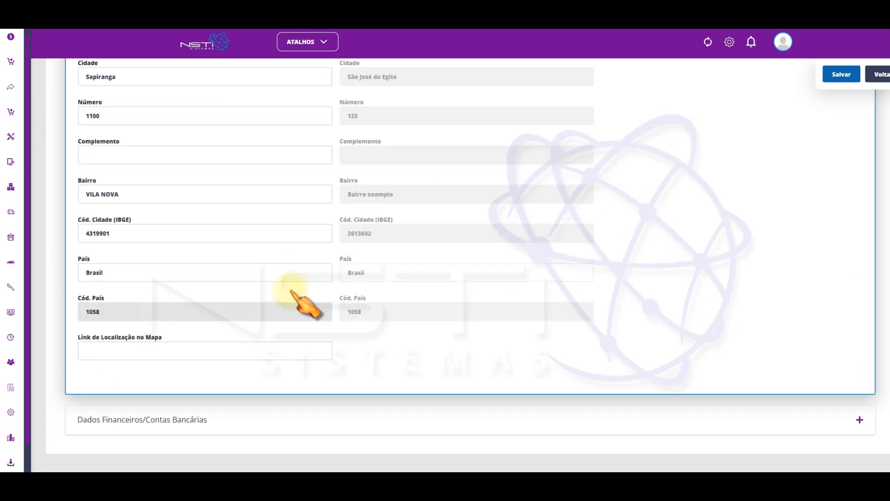
left_click(118, 338)
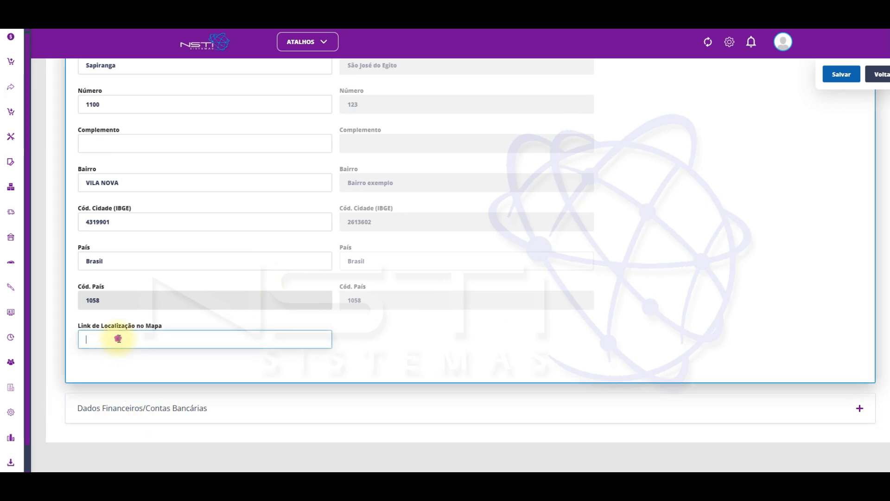
left_click(139, 408)
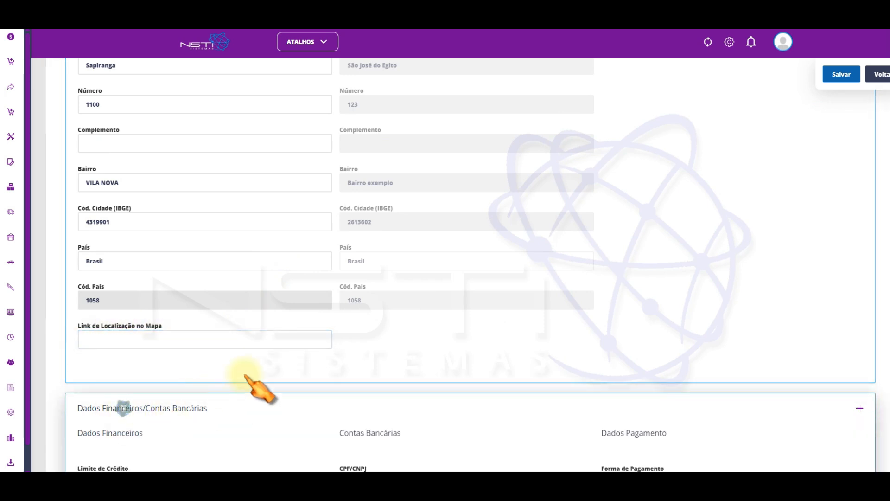
scroll(294, 328, "down", 4)
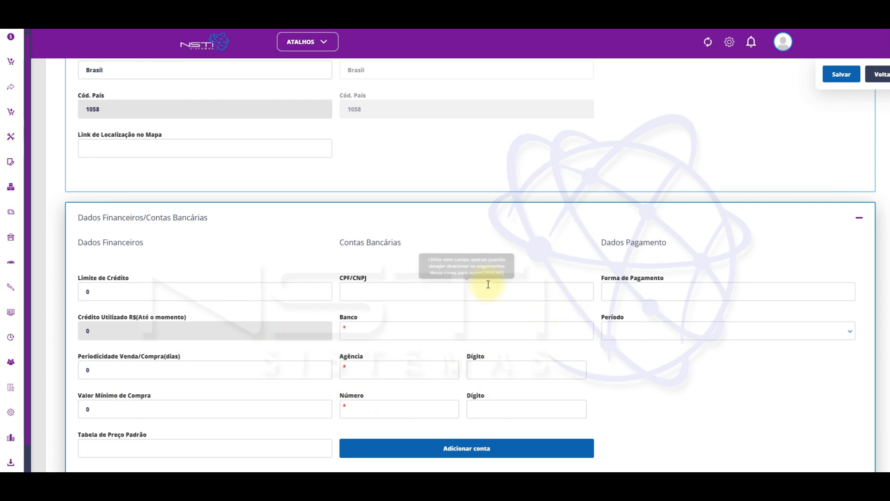
Leave the company record without saving and display the advanced search filters of the Pessoas list
scroll(318, 199, "up", 20)
mouse_move(302, 251)
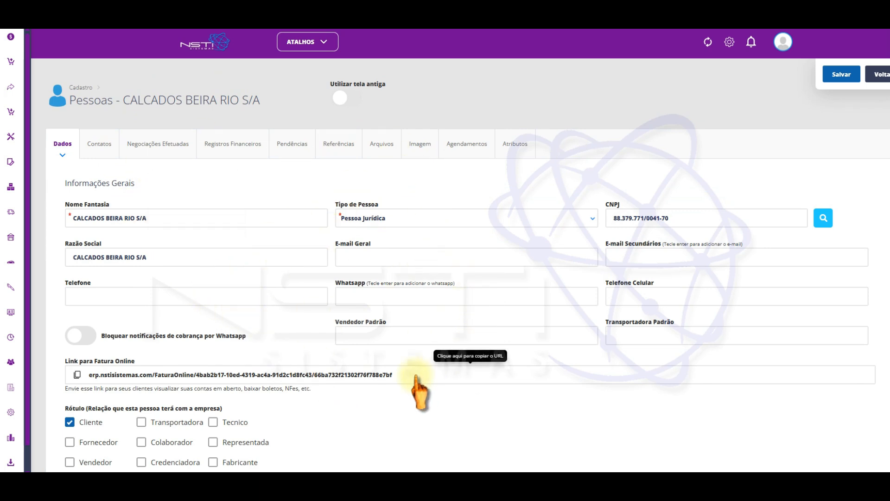
left_click(876, 75)
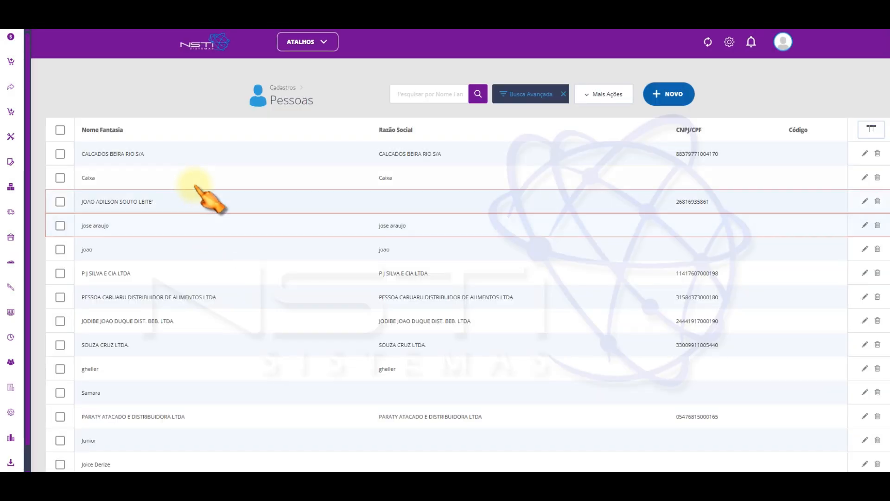
left_click(528, 94)
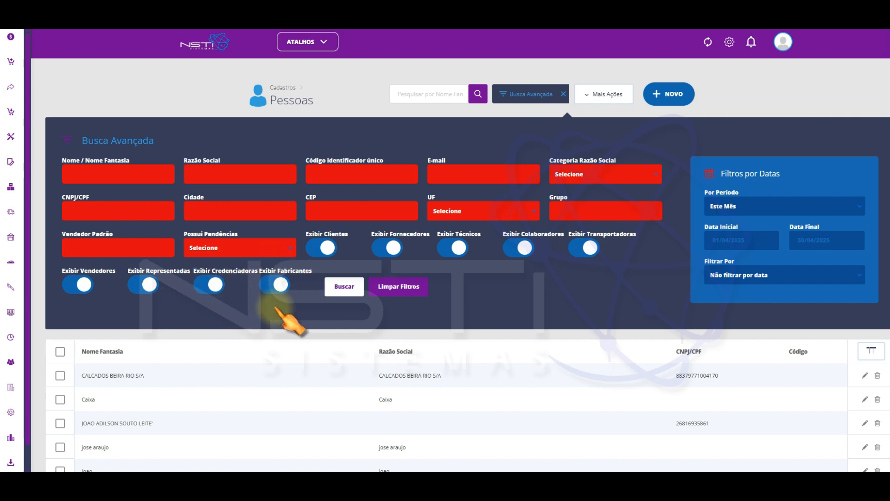
Open the Produtos list from the Cadastros module and display its advanced search filters
left_click(13, 164)
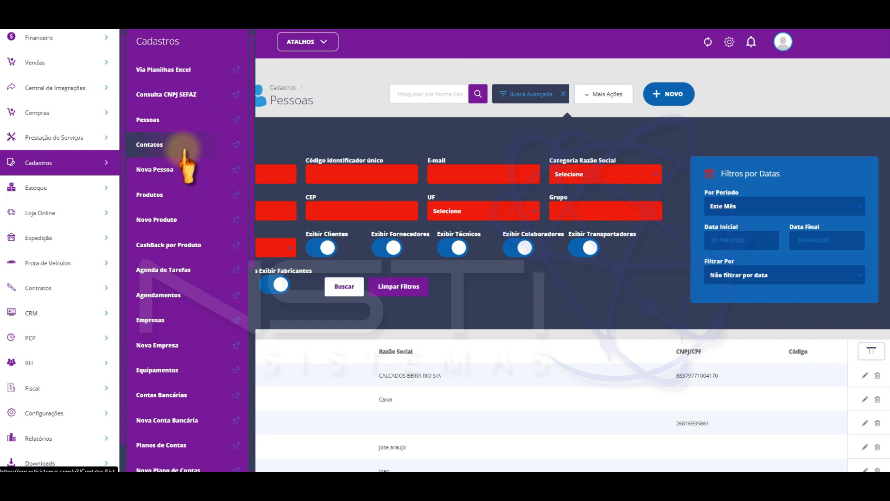
left_click(168, 194)
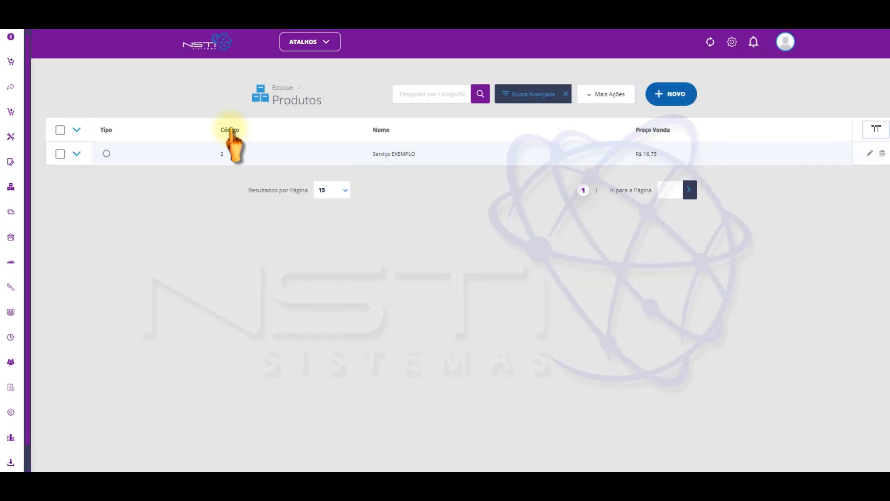
left_click(554, 95)
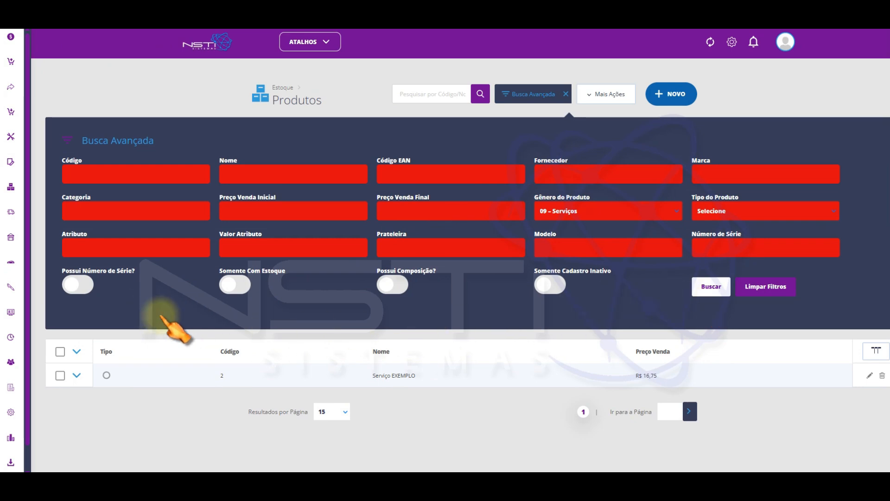
Search the product list with Gênero do Produto set to 09 – Serviços, and search again with it reset to Selecione
left_click(710, 286)
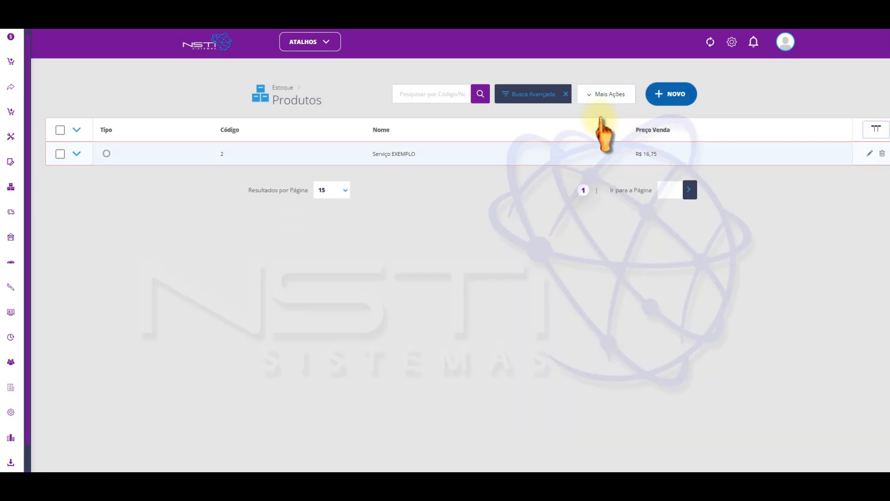
left_click(556, 96)
left_click(596, 211)
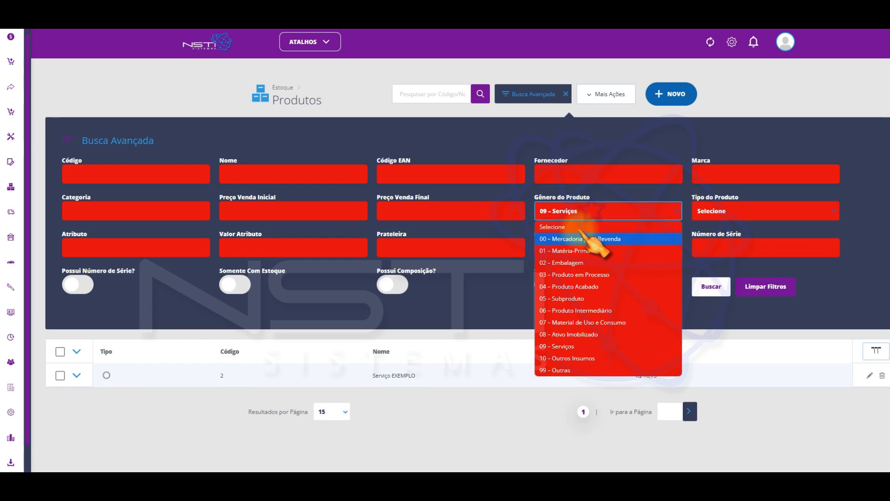
left_click(573, 227)
left_click(710, 286)
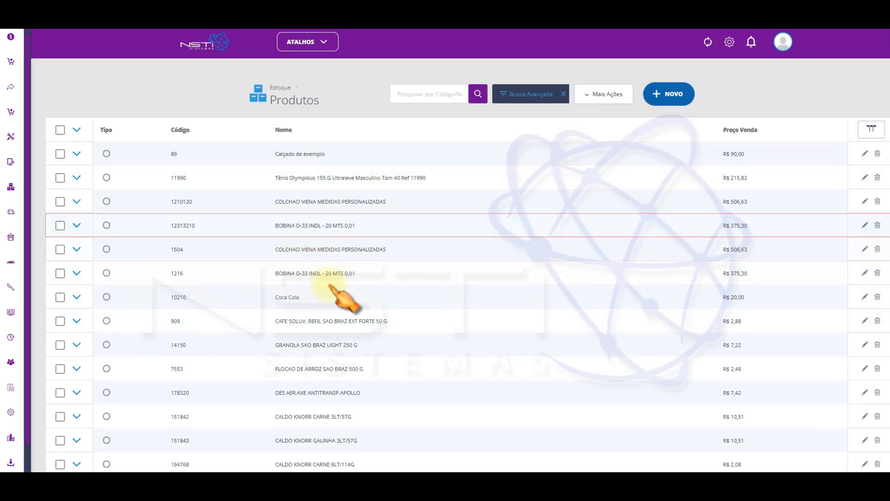
Browse the unfiltered product list, looking through the results on pages 1, 2 and 6
scroll(321, 306, "down", 2)
scroll(321, 306, "up", 2)
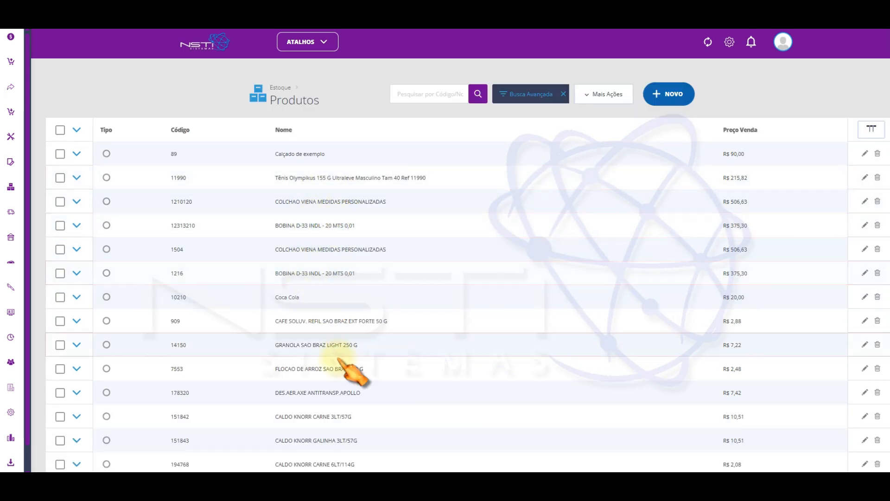
scroll(367, 353, "down", 2)
left_click(539, 435)
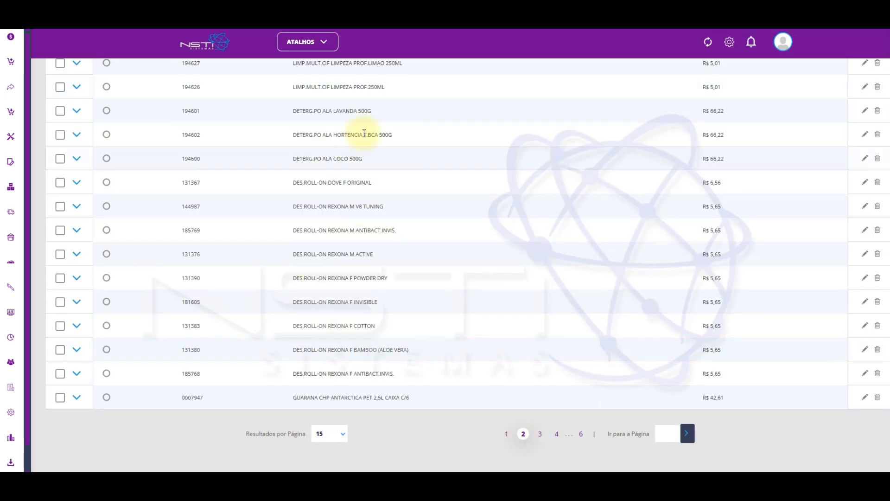
scroll(461, 317, "up", 2)
scroll(462, 318, "down", 2)
left_click(581, 435)
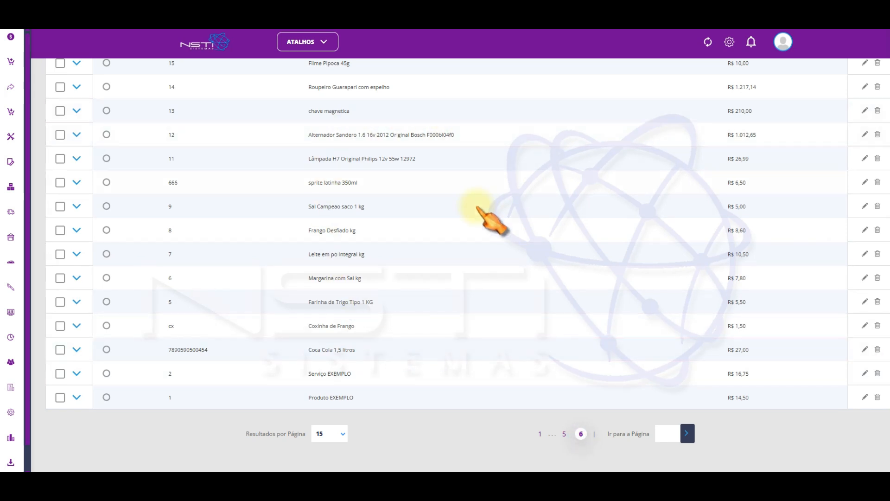
scroll(394, 260, "up", 2)
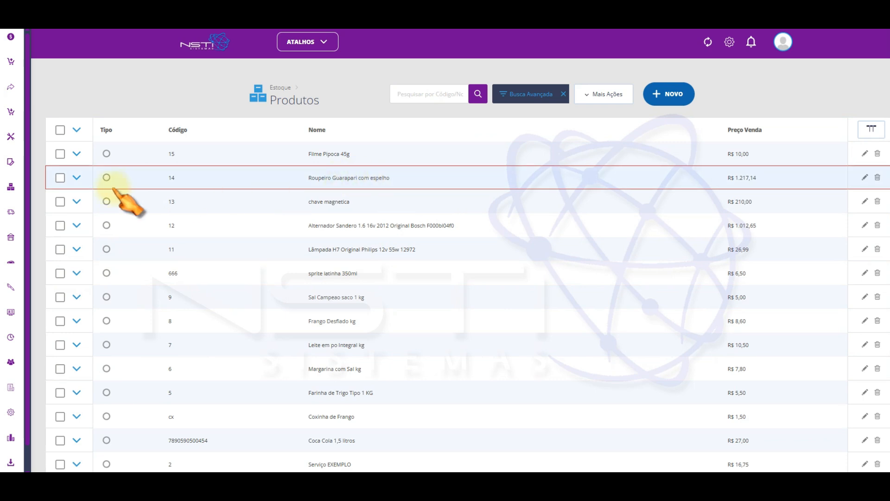
Expand the stock details of Roupeiro Guarapari com espelho, review the Deposito Adicional and Estoque Principal quantities, and collapse them
left_click(77, 177)
left_click_drag(185, 242, 122, 235)
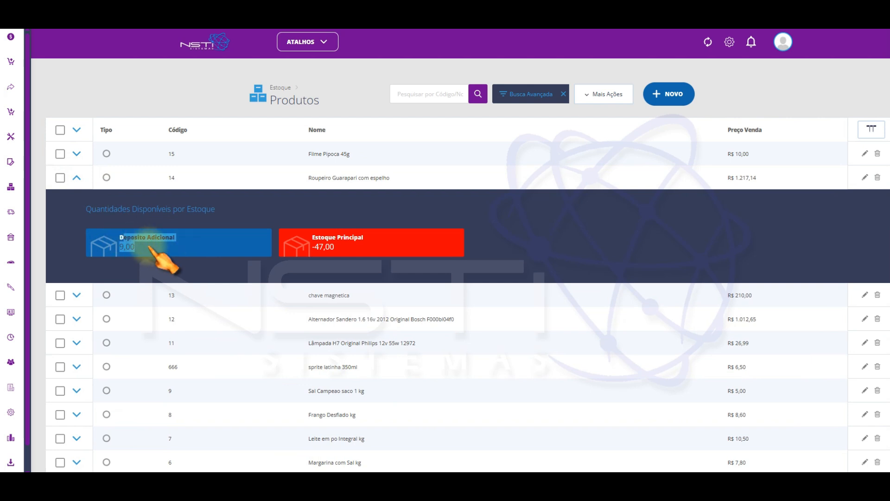
left_click(183, 261)
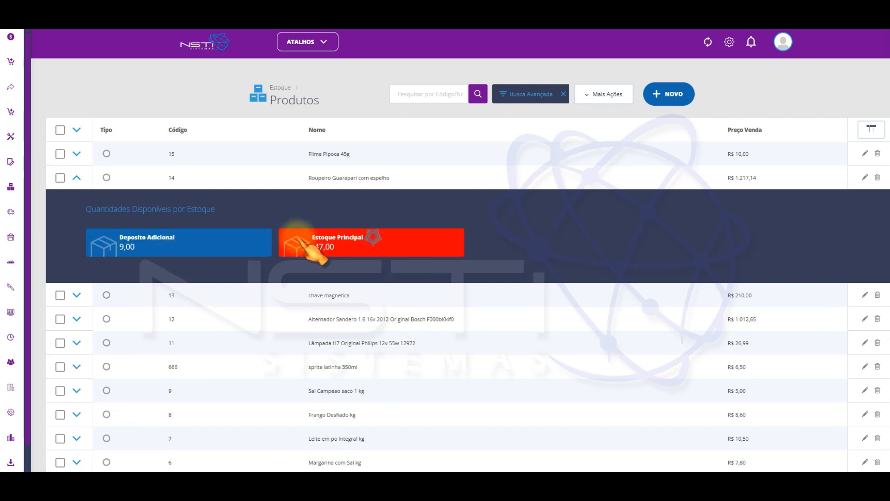
left_click_drag(183, 237, 134, 237)
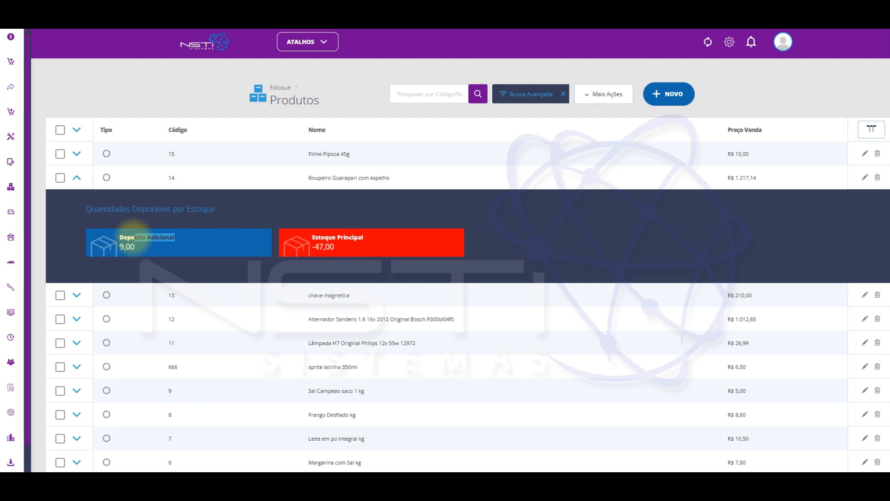
left_click_drag(371, 236, 322, 236)
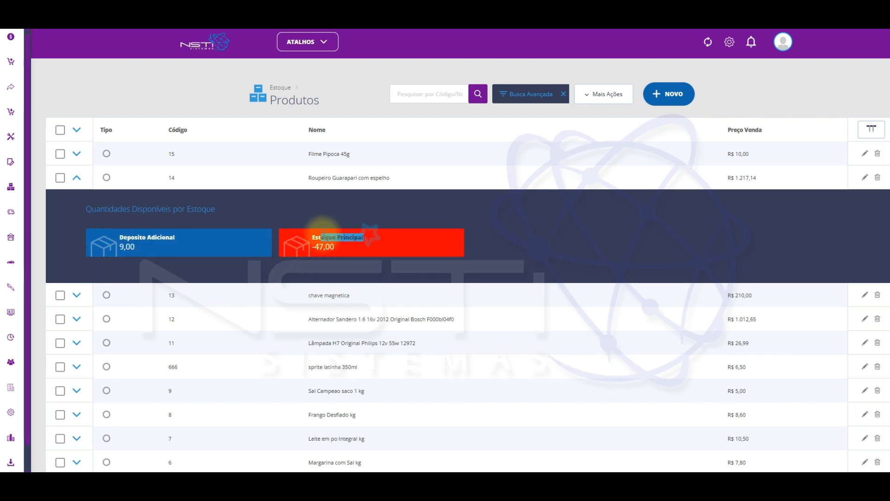
left_click_drag(309, 235, 345, 252)
left_click_drag(172, 236, 124, 239)
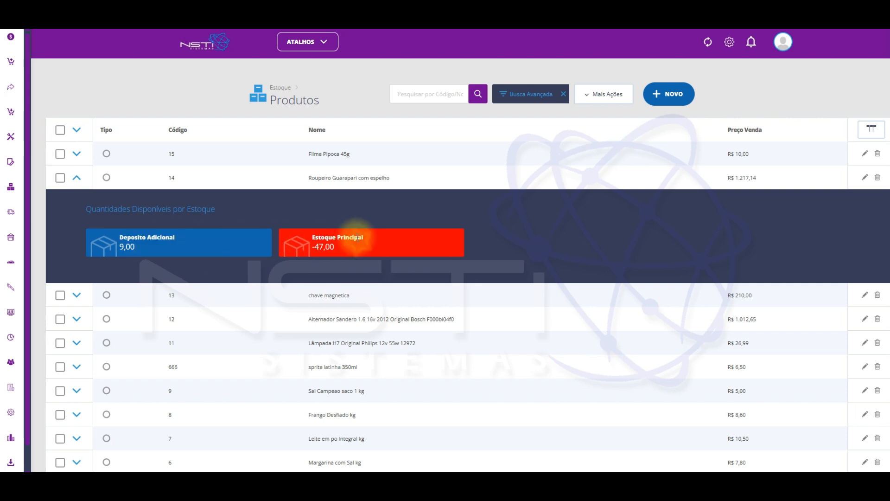
left_click_drag(355, 237, 319, 238)
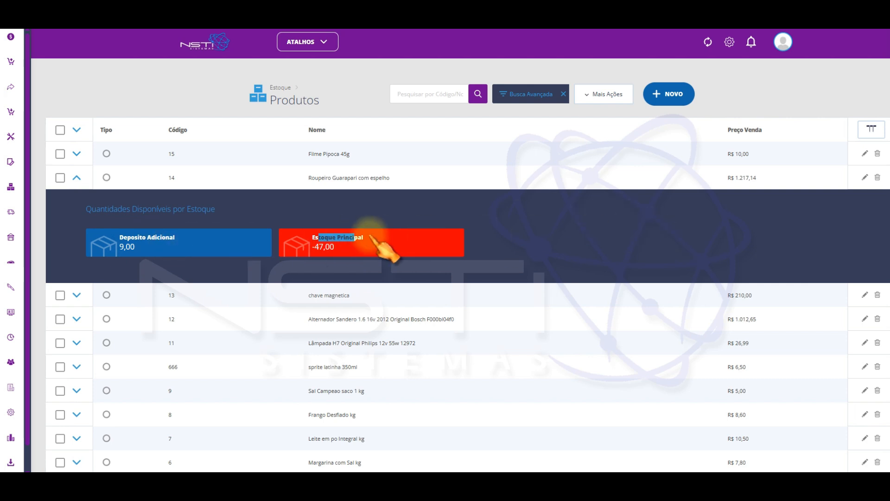
left_click(76, 178)
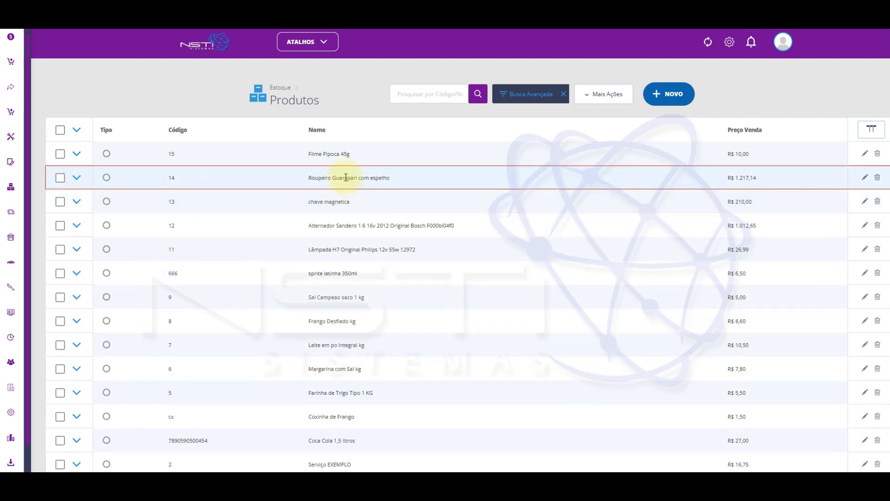
Open the Roupeiro Guarapari com espelho record and review its Fiscal and Dados fields
double_click(345, 178)
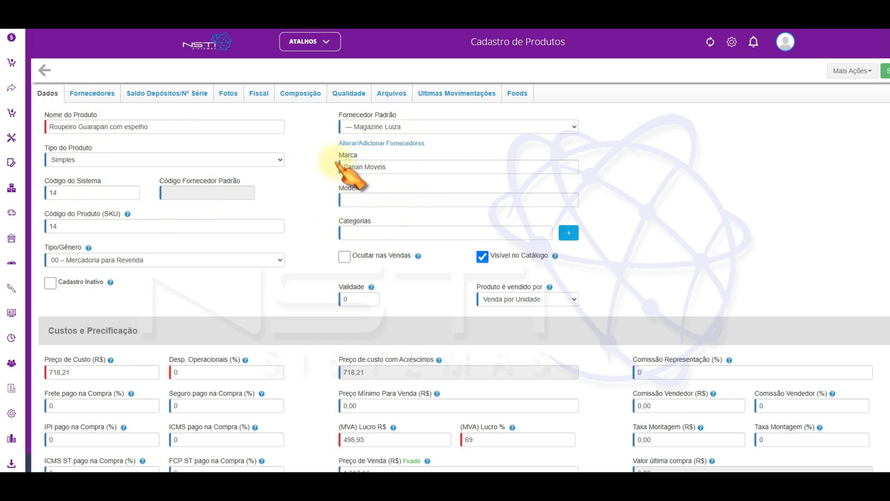
left_click(259, 94)
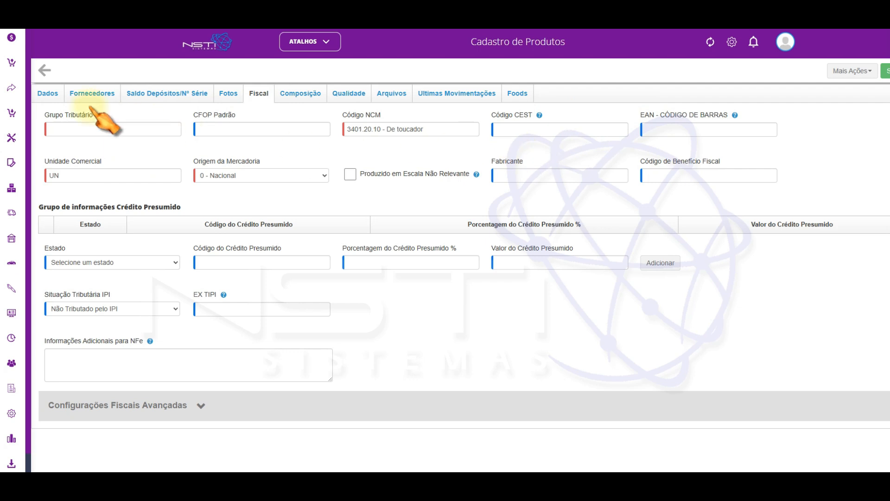
left_click(50, 93)
scroll(361, 241, "down", 2)
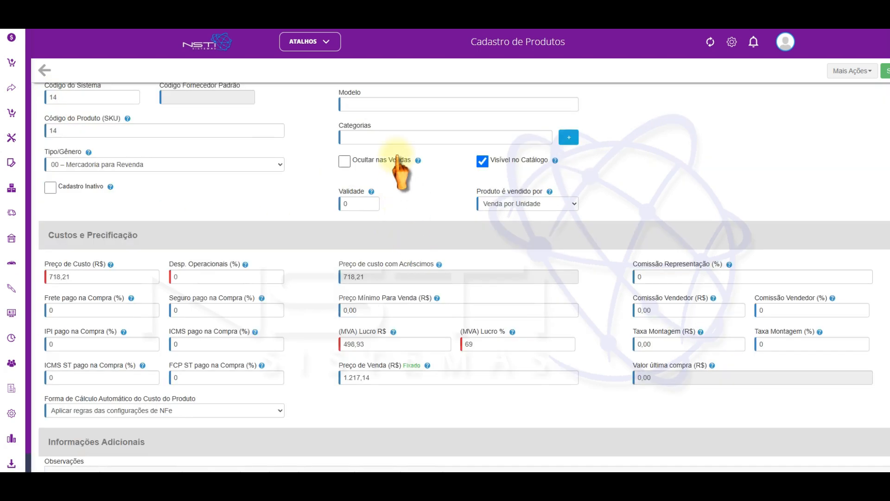
scroll(398, 168, "up", 2)
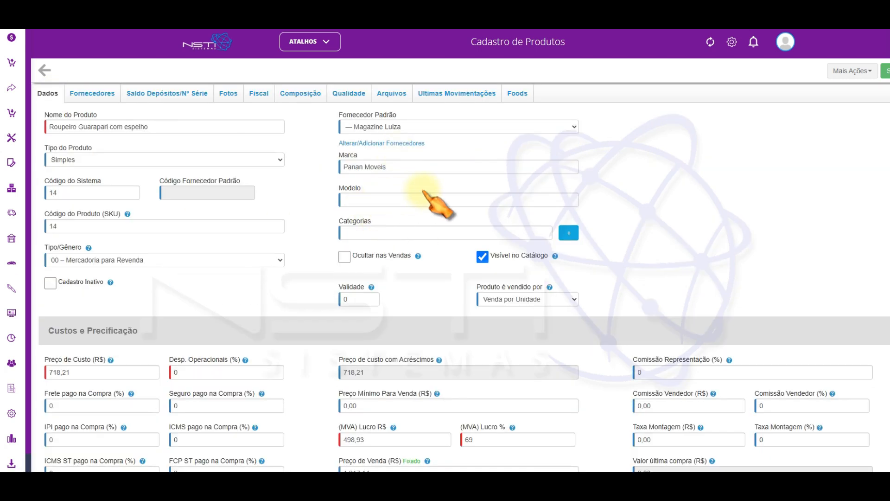
Set the product's (MVA) Lucro % to 80 under Custos e Precificação and check the recalculated Preço de Venda
scroll(425, 161, "down", 4)
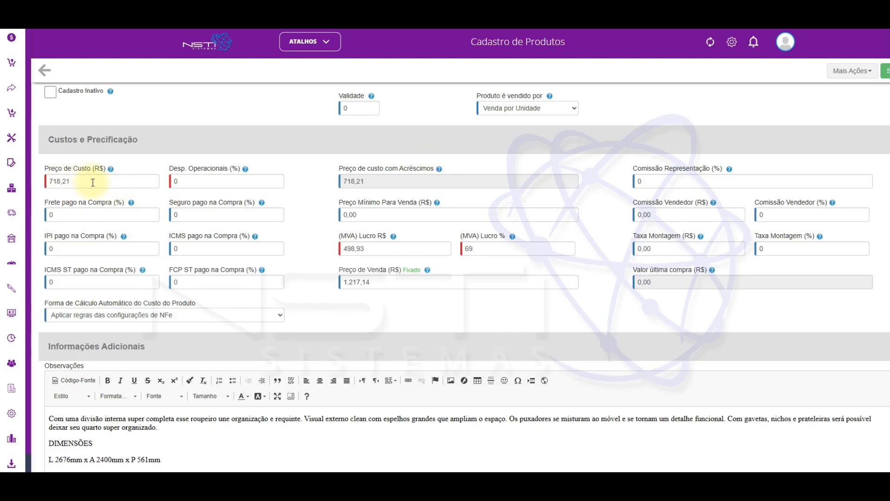
left_click(118, 176)
left_click_drag(510, 247, 464, 248)
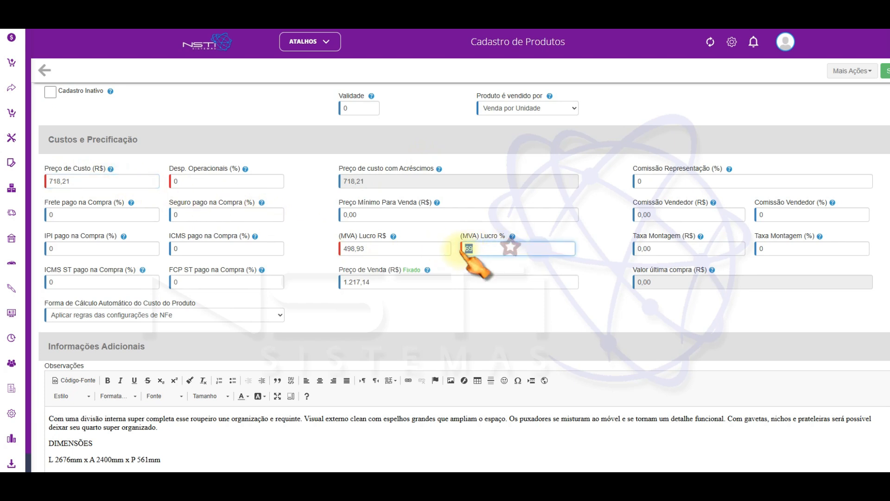
type("80")
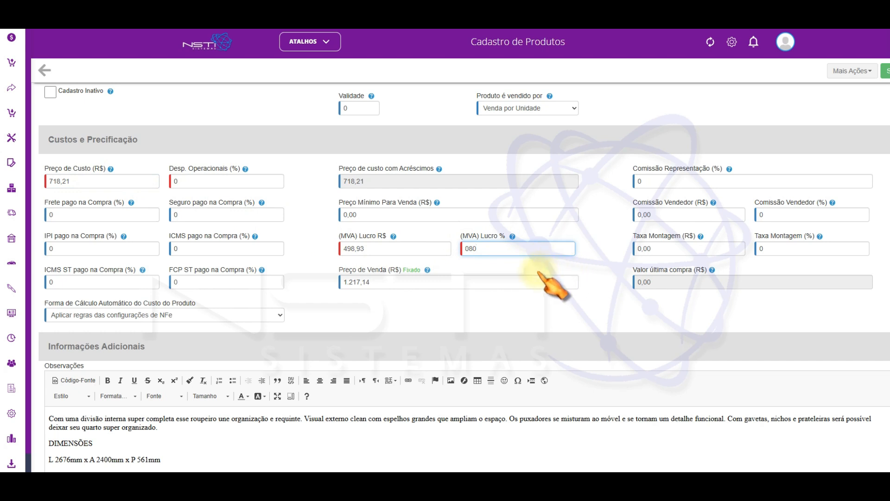
left_click(521, 284)
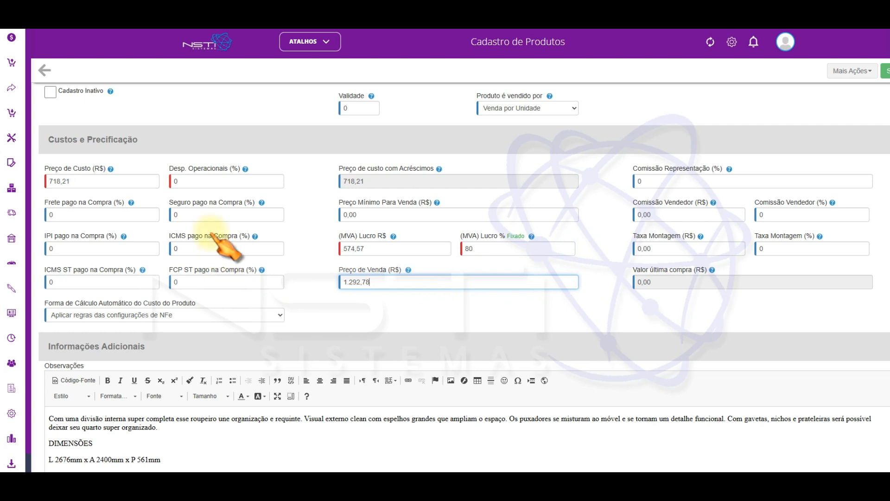
left_click(236, 178)
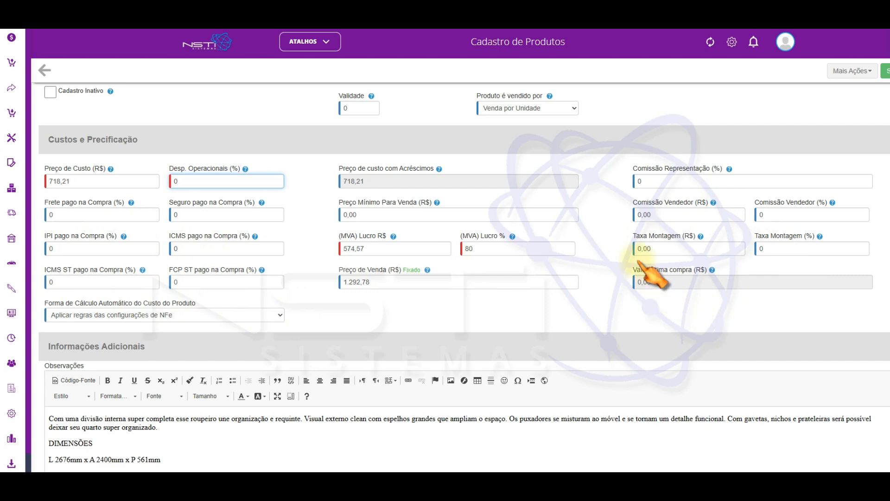
left_click(379, 284)
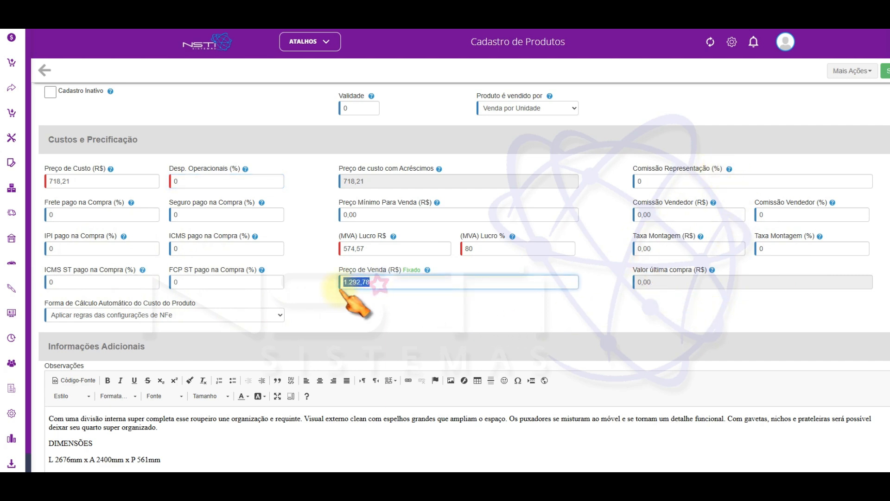
Review the product description in the Observações field under Informações Adicionais
scroll(346, 304, "down", 3)
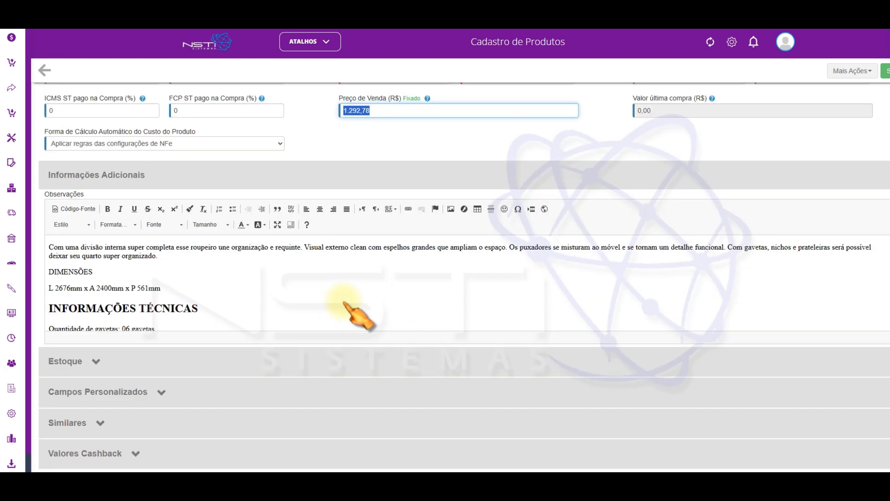
scroll(295, 280, "down", 2)
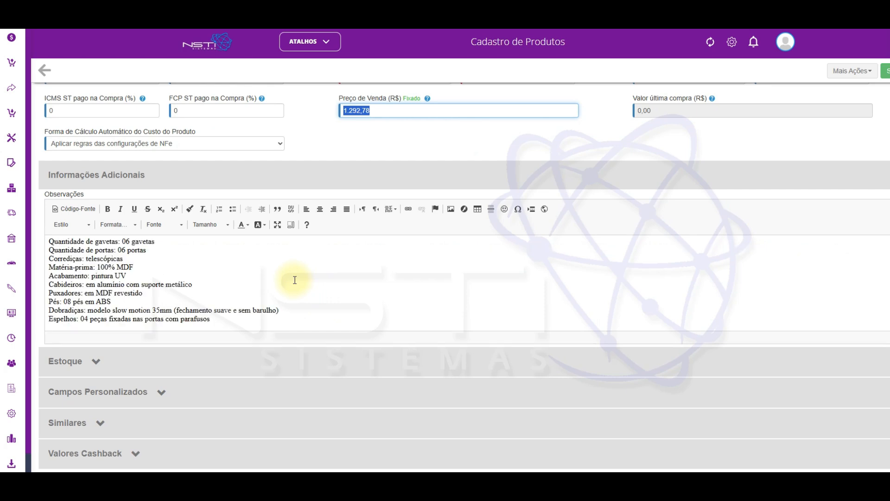
scroll(217, 291, "up", 2)
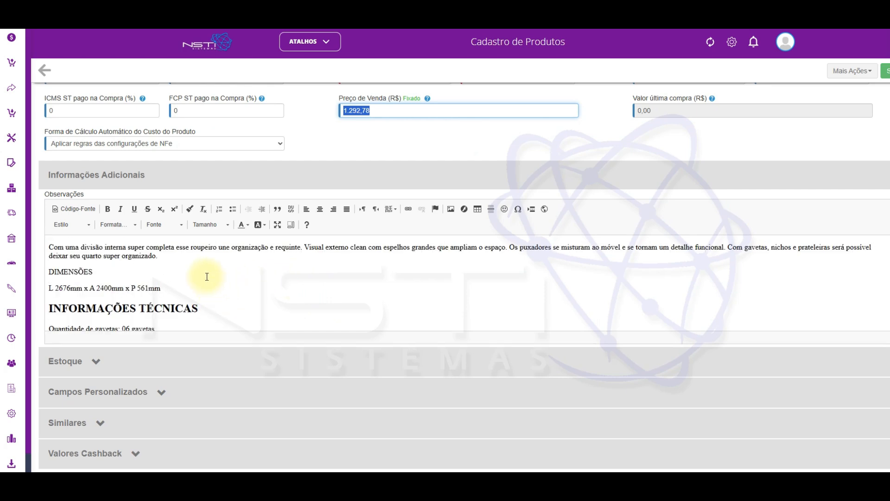
scroll(264, 273, "up", 5)
scroll(276, 285, "down", 5)
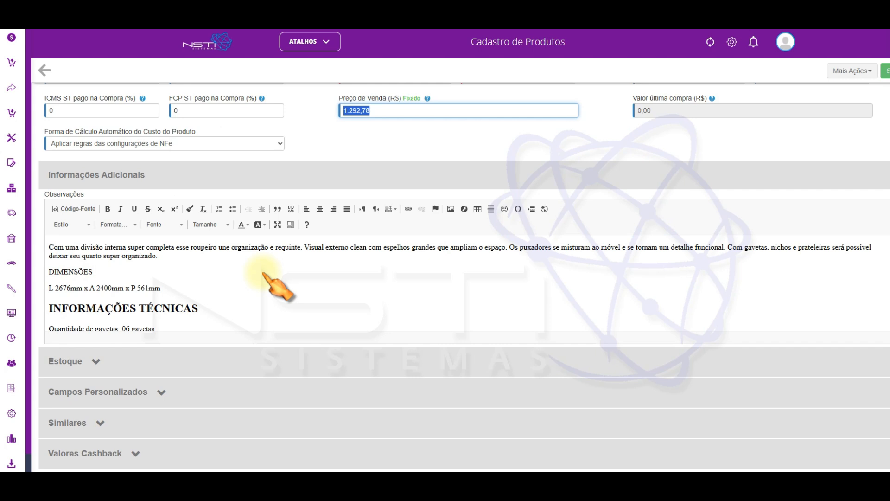
left_click(286, 298)
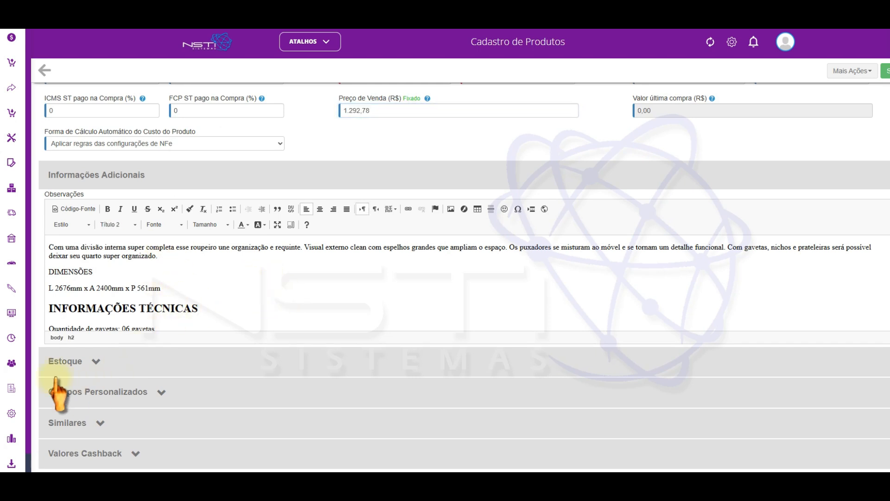
Expand the product's Estoque section and review its fields, including Prateleira, Número de Série and Tamanho/Dimensões
left_click(64, 363)
scroll(251, 309, "down", 2)
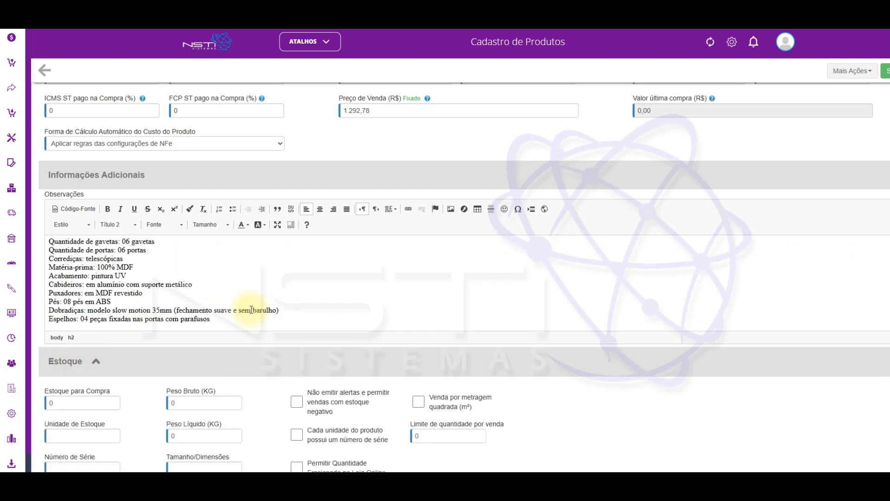
scroll(308, 367, "down", 4)
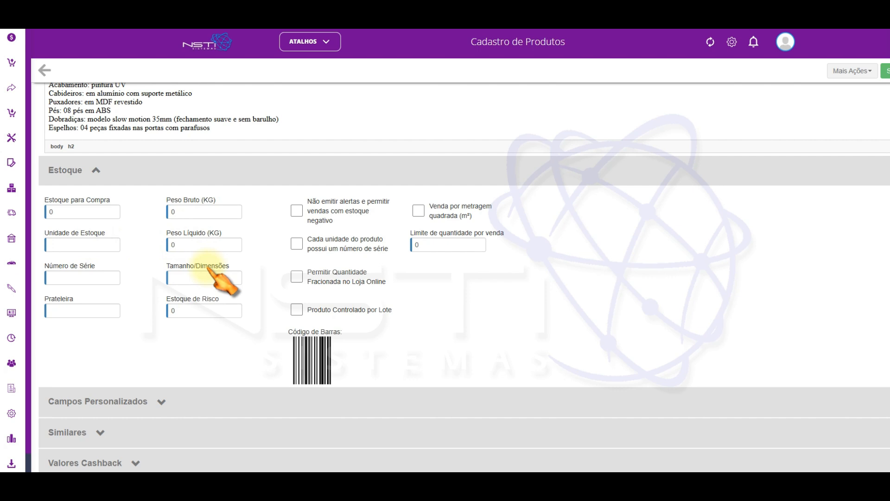
left_click_drag(69, 299, 45, 299)
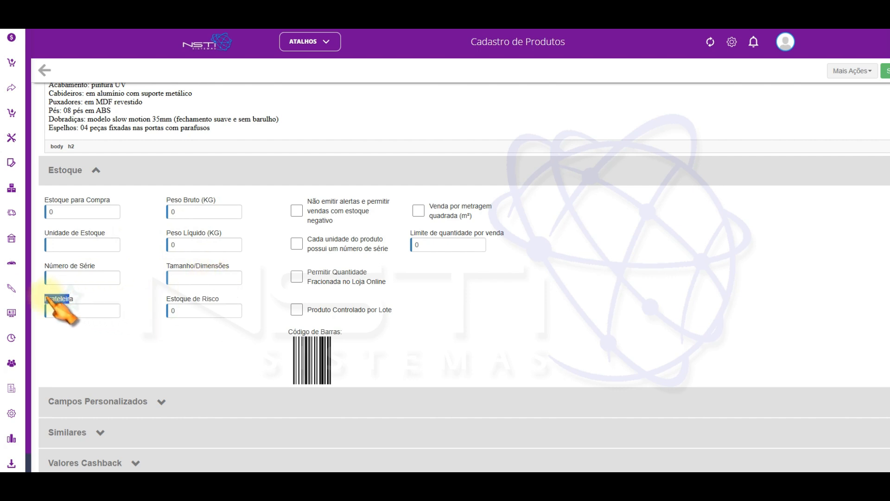
left_click_drag(59, 266, 95, 265)
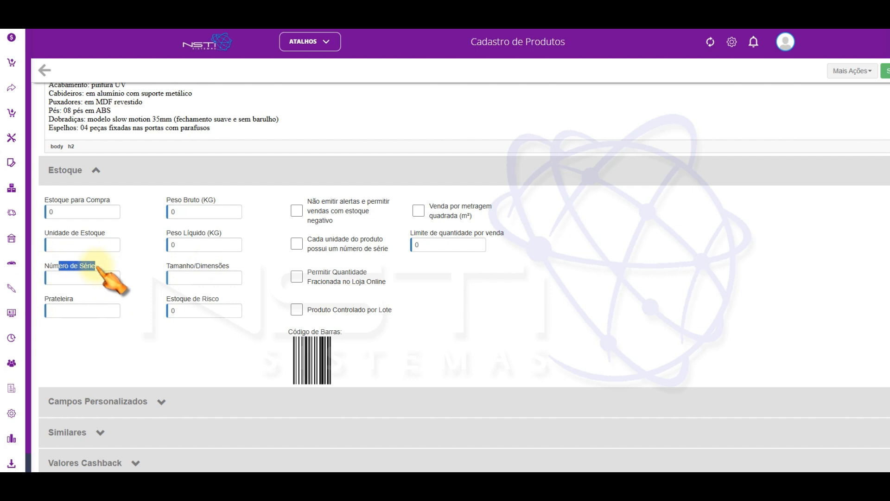
left_click_drag(222, 265, 167, 266)
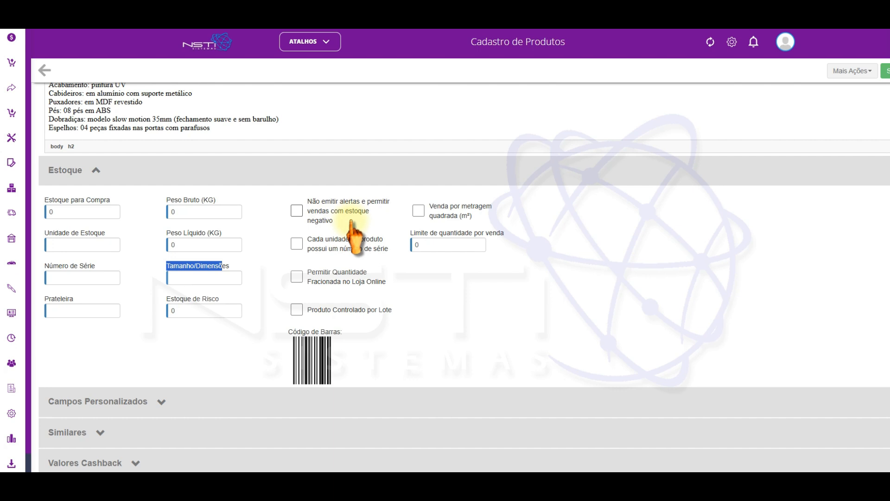
scroll(351, 221, "down", 1)
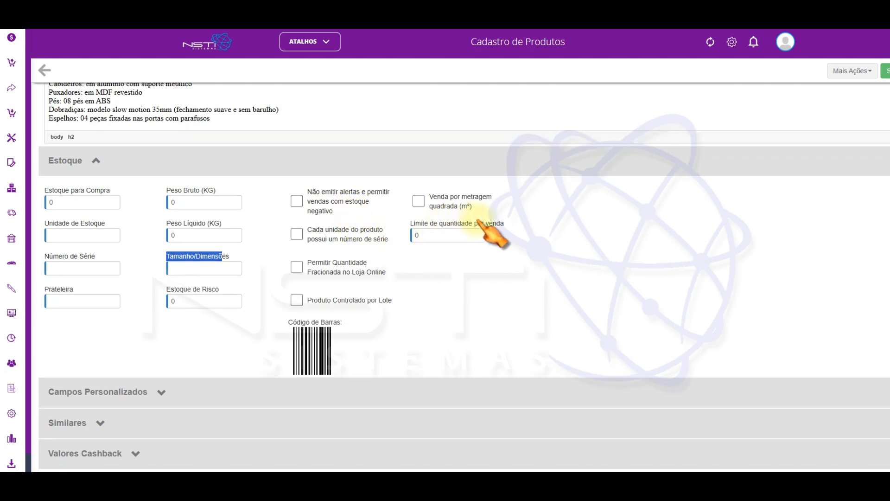
Review the Limite de quantidade por venda field, then expand Valores Cashback and examine the percentages for Loja Online, PDV and Venda Direta
left_click_drag(482, 222, 421, 225)
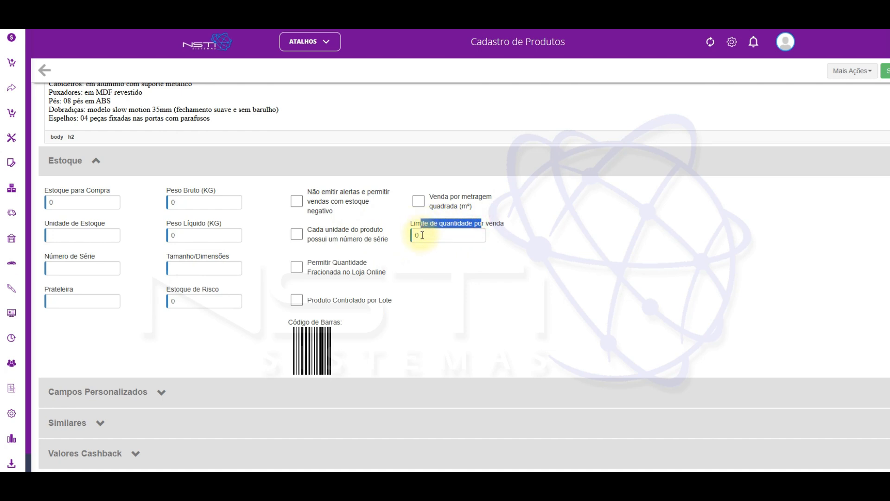
left_click(441, 283)
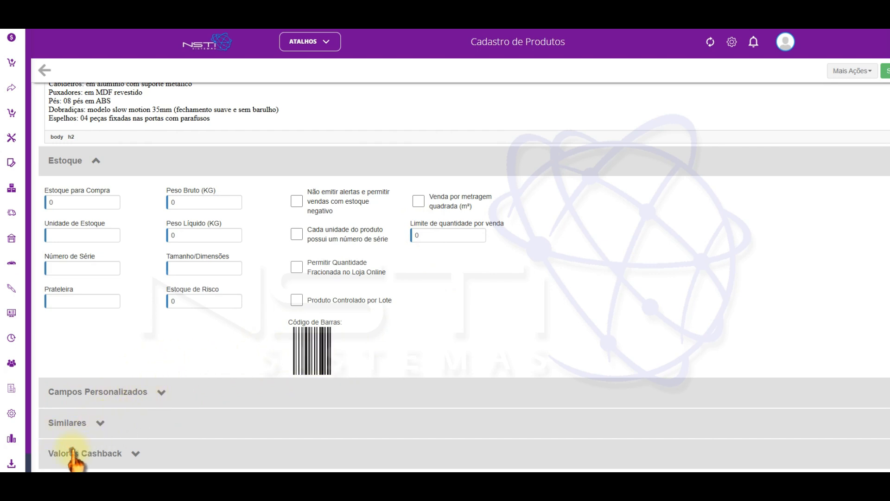
left_click(120, 451)
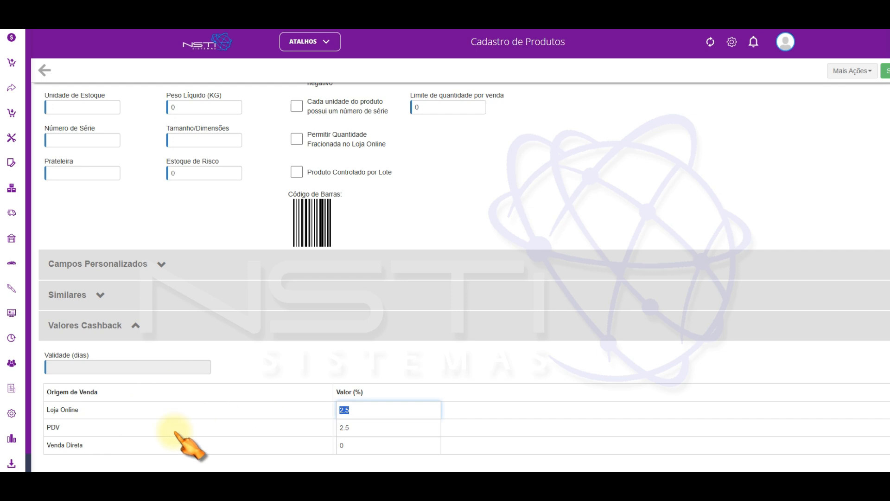
left_click_drag(85, 410, 47, 412)
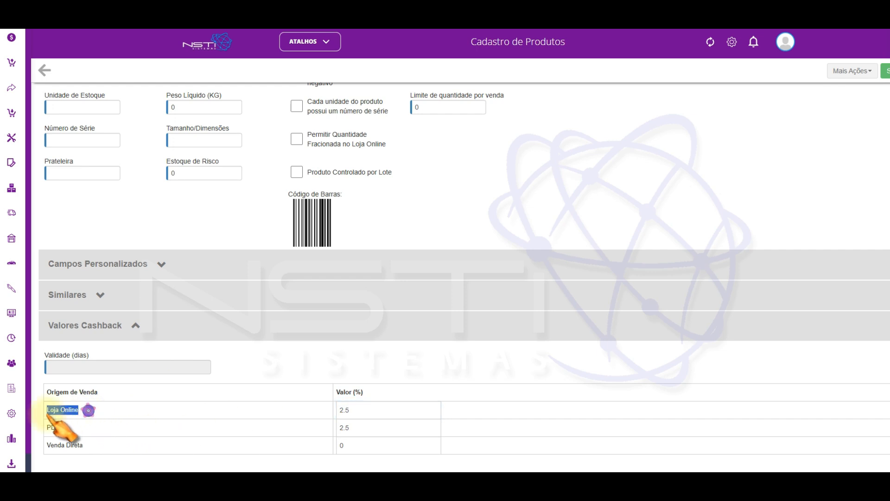
left_click(345, 427)
left_click(107, 425)
left_click_drag(82, 431, 24, 442)
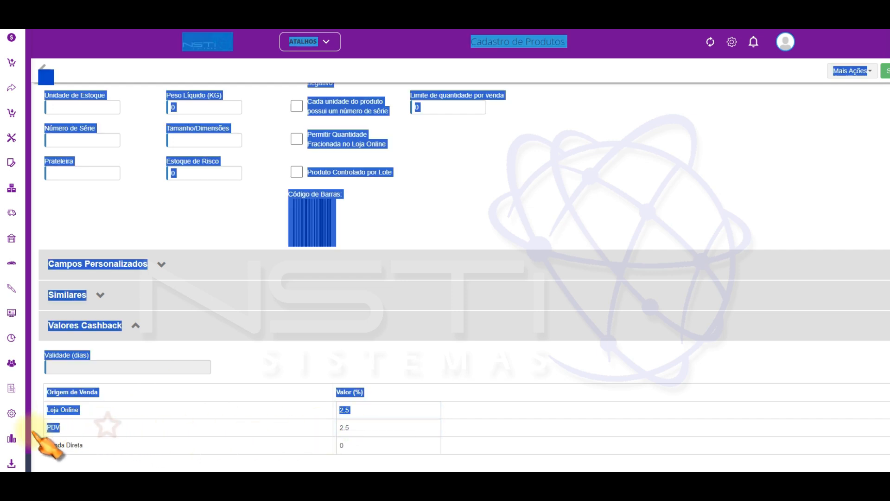
left_click(354, 452)
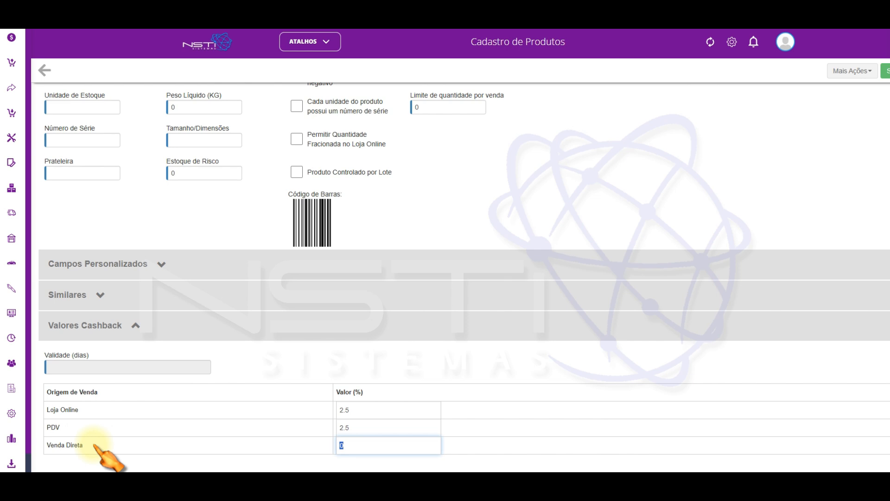
Review the product's Fornecedores list, its Saldo Depósitos/Nº Série balances and its Fotos
scroll(212, 328, "up", 15)
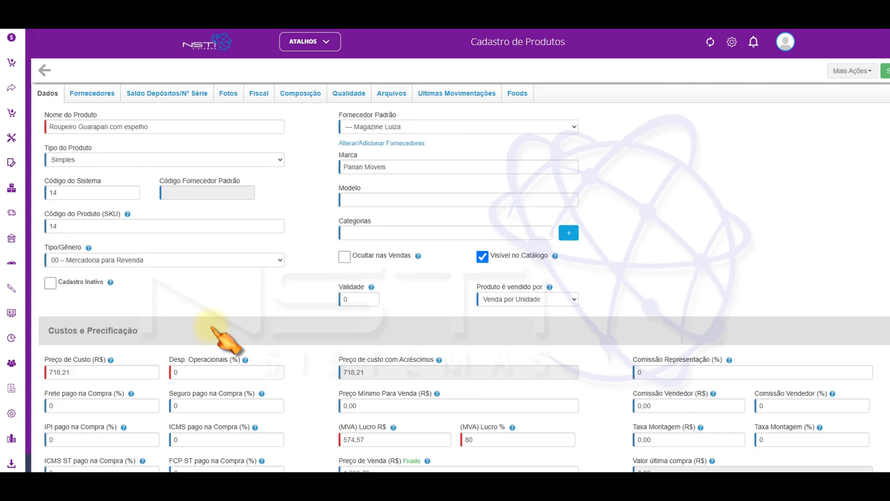
left_click(94, 99)
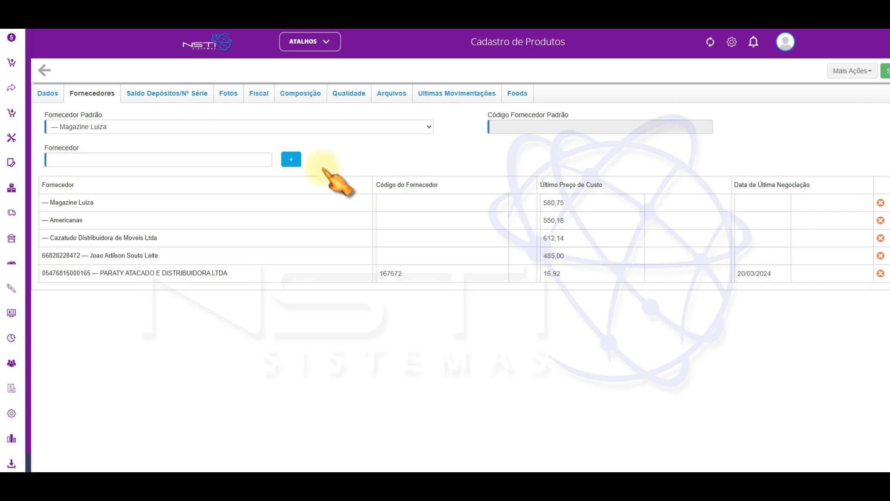
left_click(185, 93)
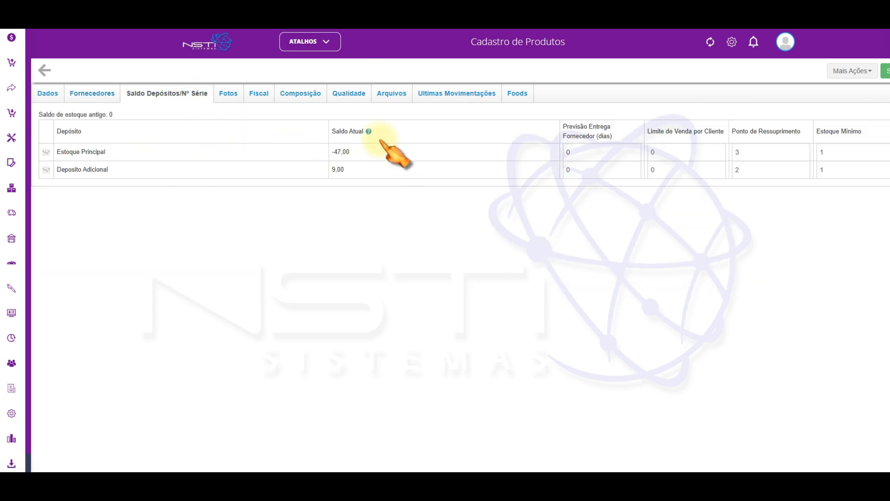
left_click(228, 94)
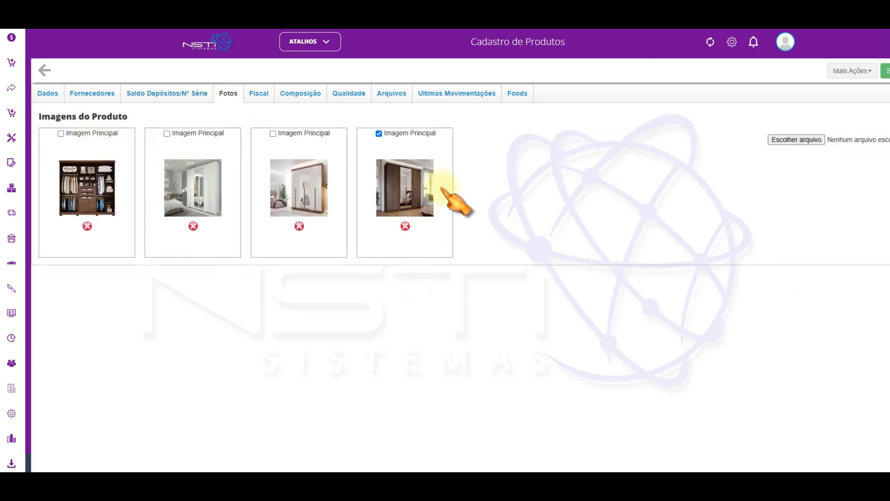
Review the product's Fiscal, Composição, Qualidade, Arquivos and Ultimas Movimentações details
left_click(258, 94)
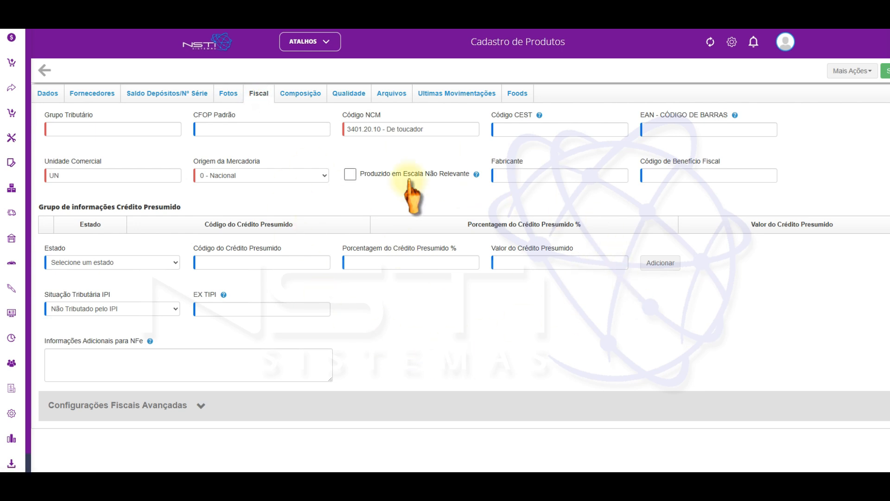
left_click(302, 93)
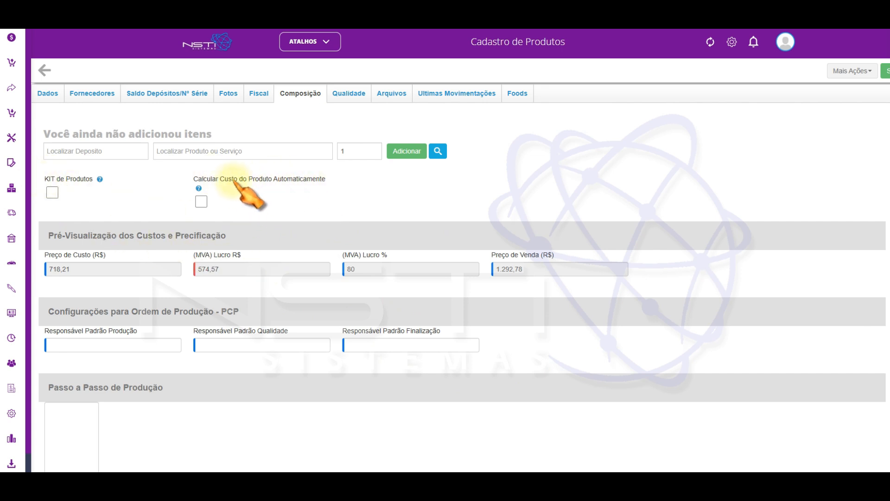
left_click(343, 93)
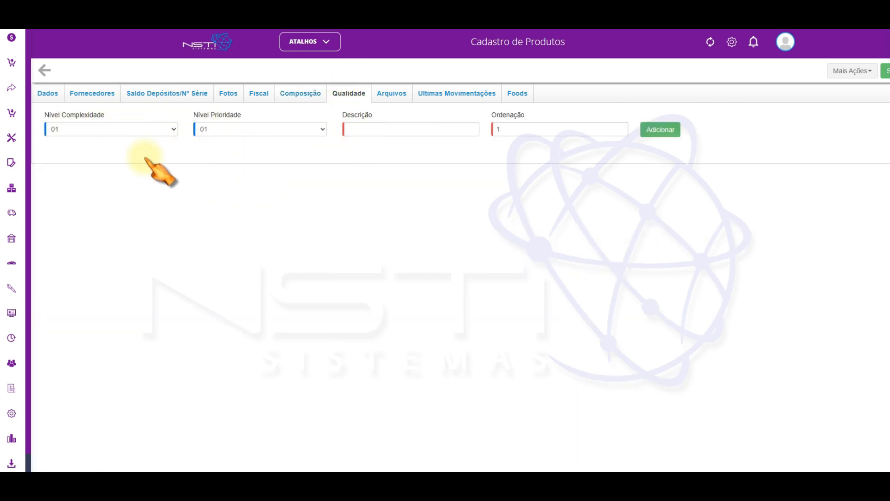
left_click(381, 92)
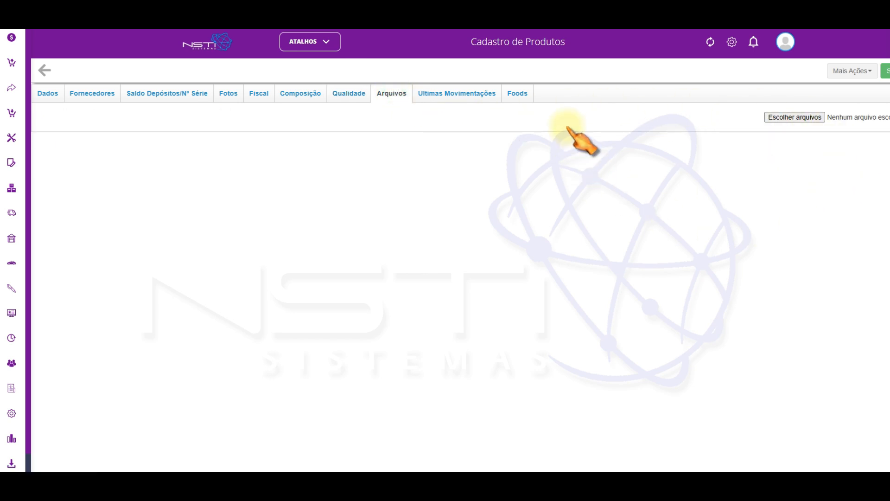
left_click(449, 97)
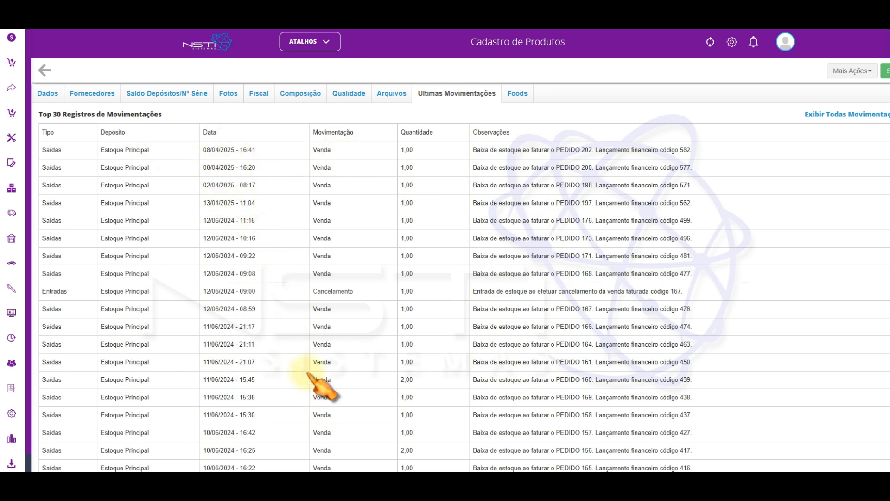
Enable É Um Produto Alimentício under Foods to inspect Complementos, clear the option again and return to the product's Dados
left_click(517, 94)
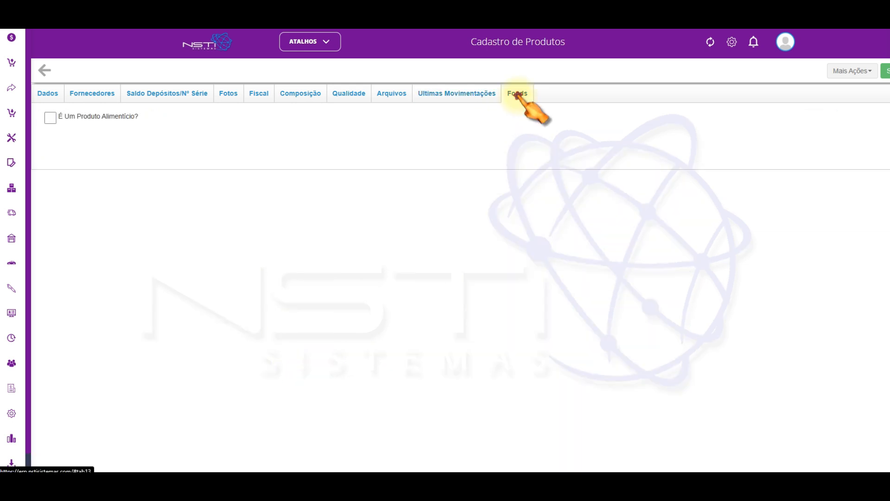
left_click(109, 124)
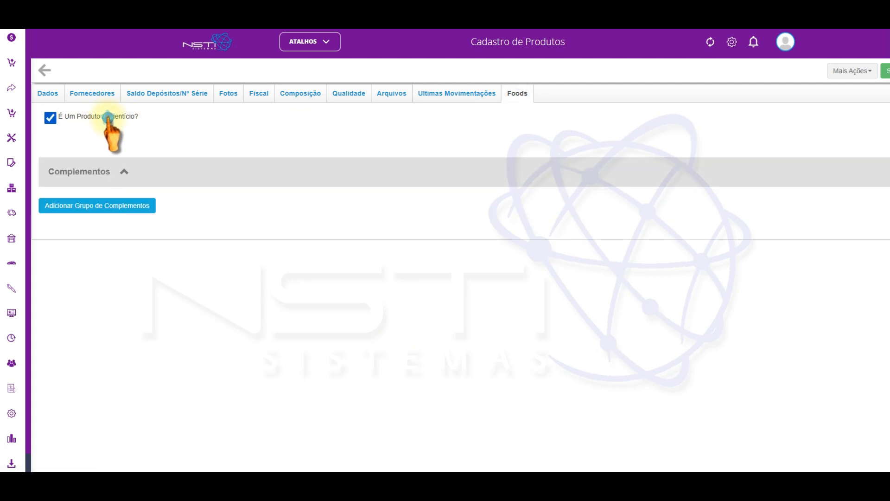
left_click(77, 171)
left_click(107, 167)
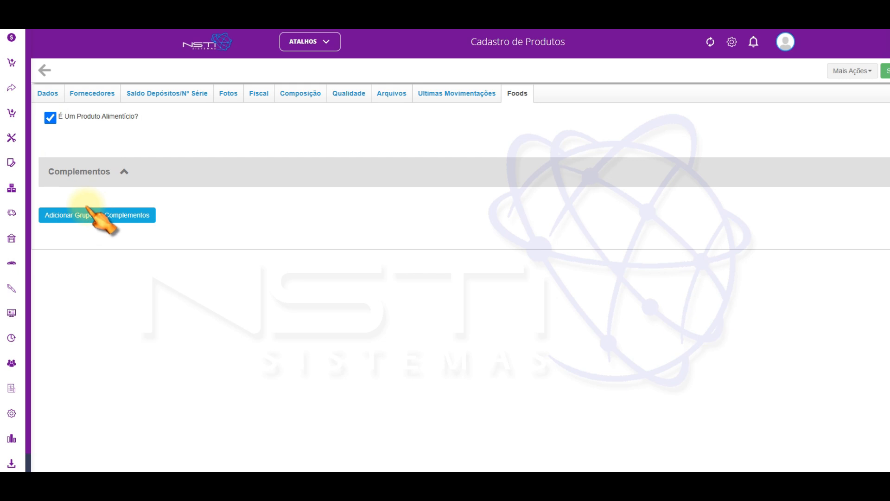
left_click(50, 116)
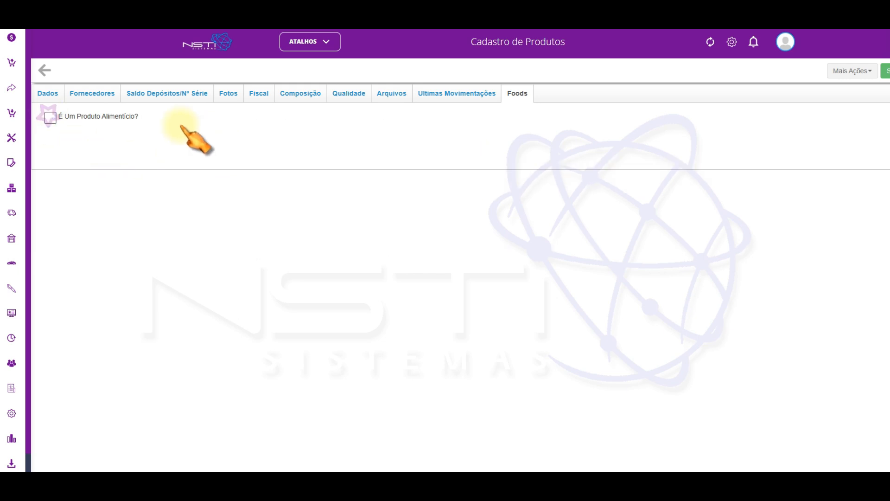
left_click(48, 95)
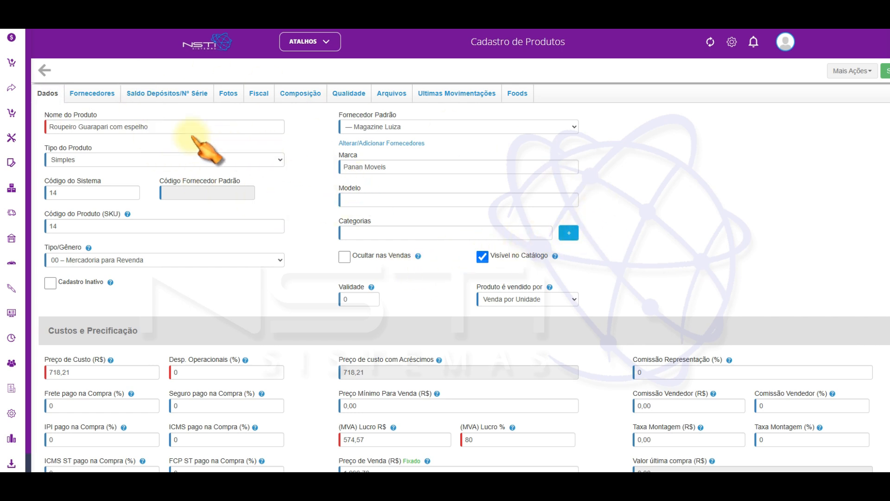
Examine the functions offered by the Estoque and Cadastros modules, from Empresas and Contas Bancárias through Grupos de DRE to Grupos Lançamentos
left_click(11, 188)
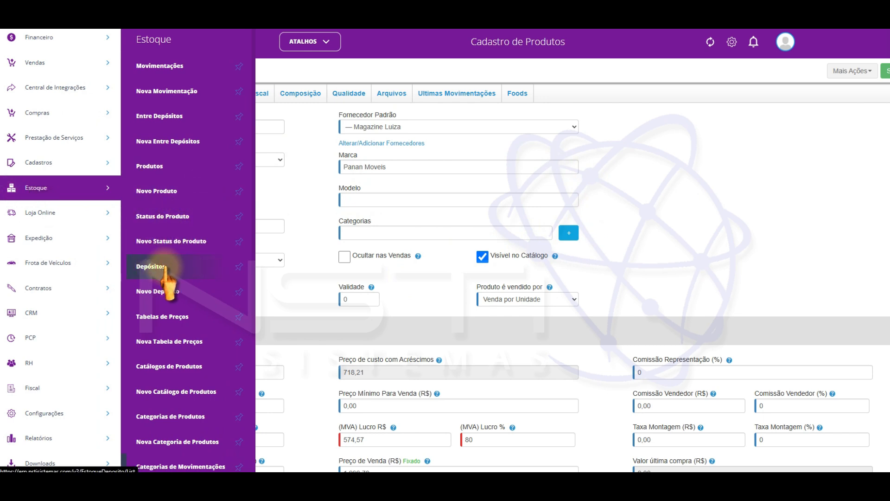
left_click(60, 161)
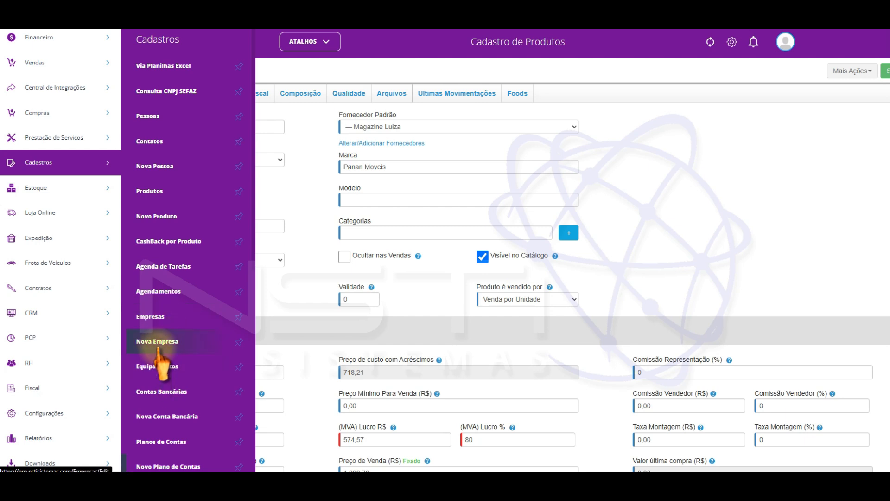
scroll(168, 377, "down", 4)
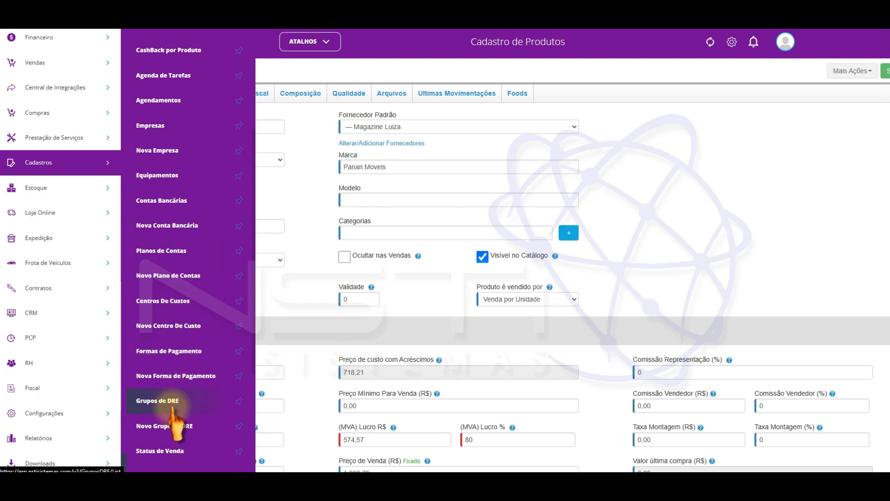
scroll(173, 408, "down", 2)
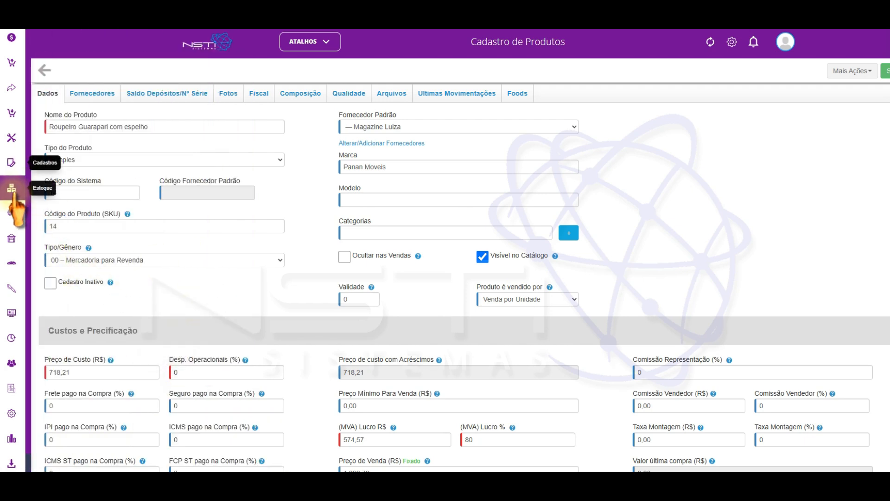
mouse_move(14, 186)
scroll(227, 407, "down", 4)
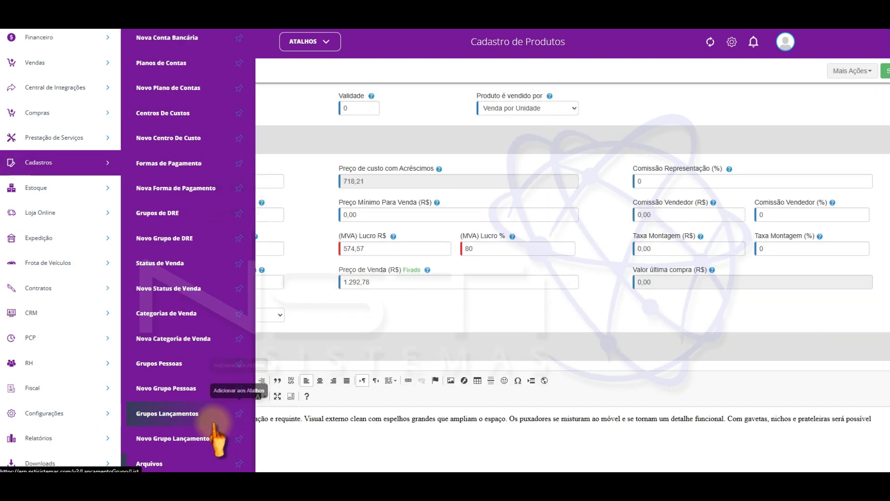